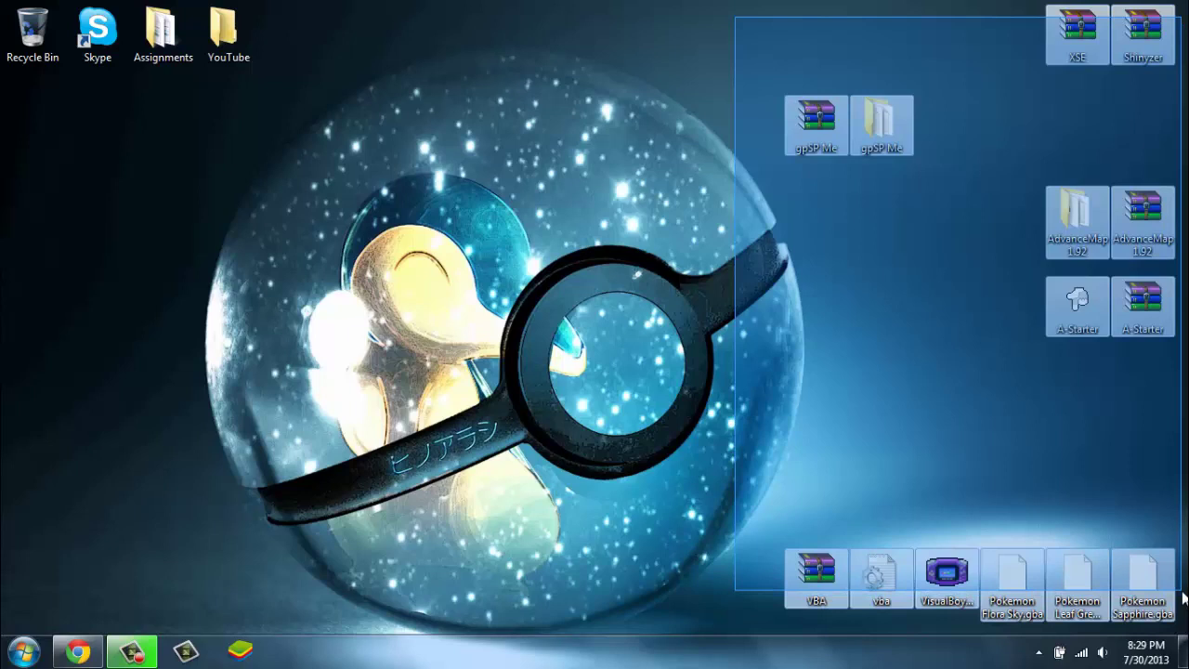
pyautogui.moveTo(1183, 599); pyautogui.dragTo(1182, 594)
pyautogui.click(758, 241)
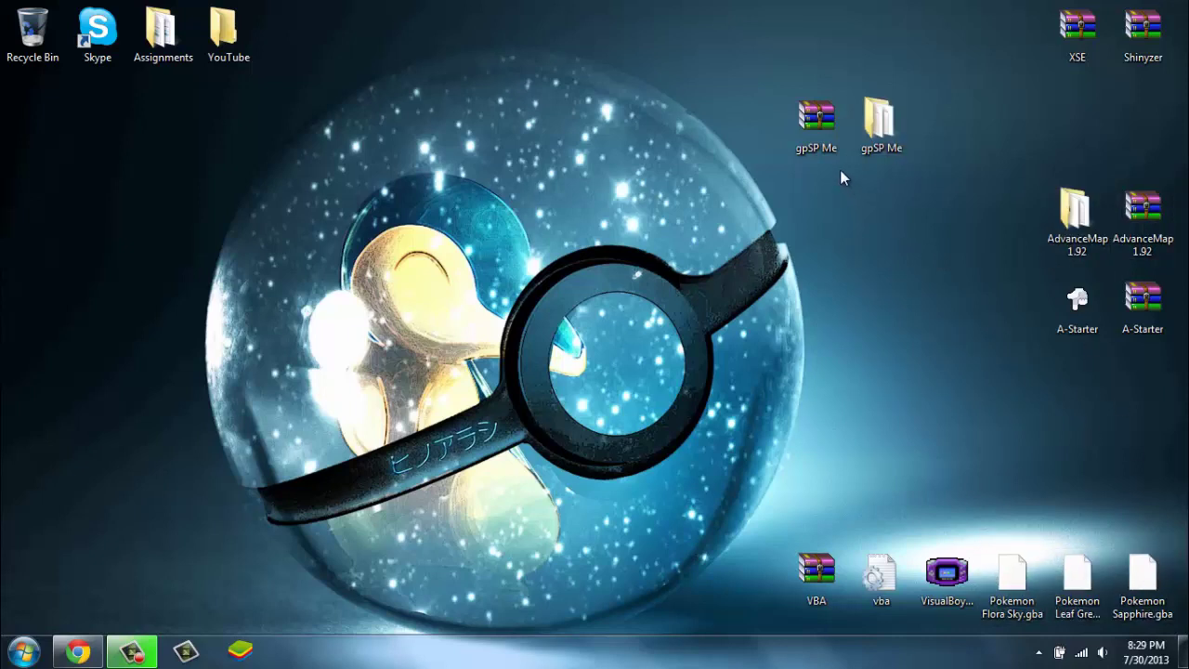
pyautogui.click(815, 122)
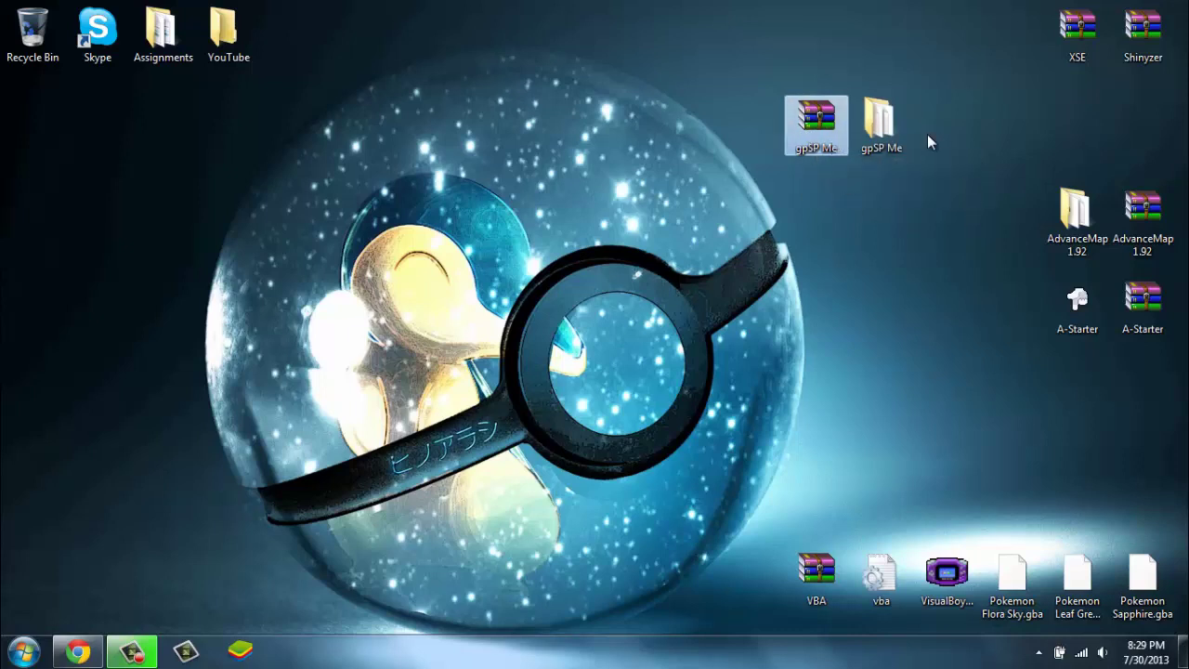
pyautogui.click(891, 381)
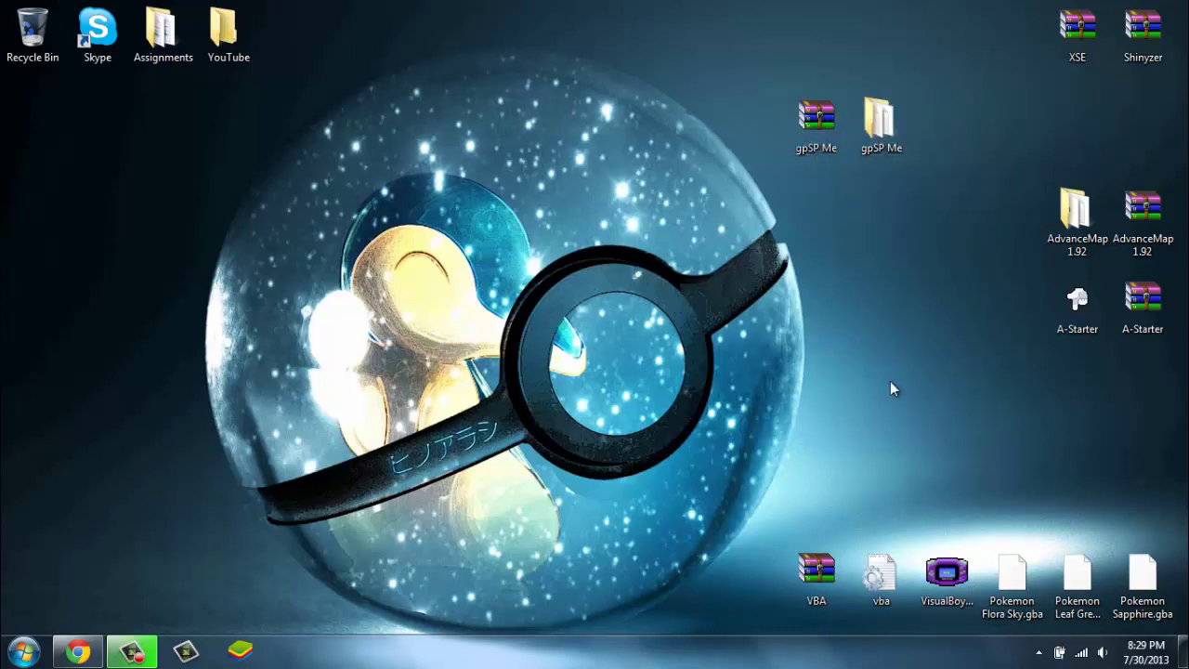
# Launch the VisualBoyAdvance emulator from the desktop, review its file commands, and close the emulator.
pyautogui.doubleClick(946, 580)
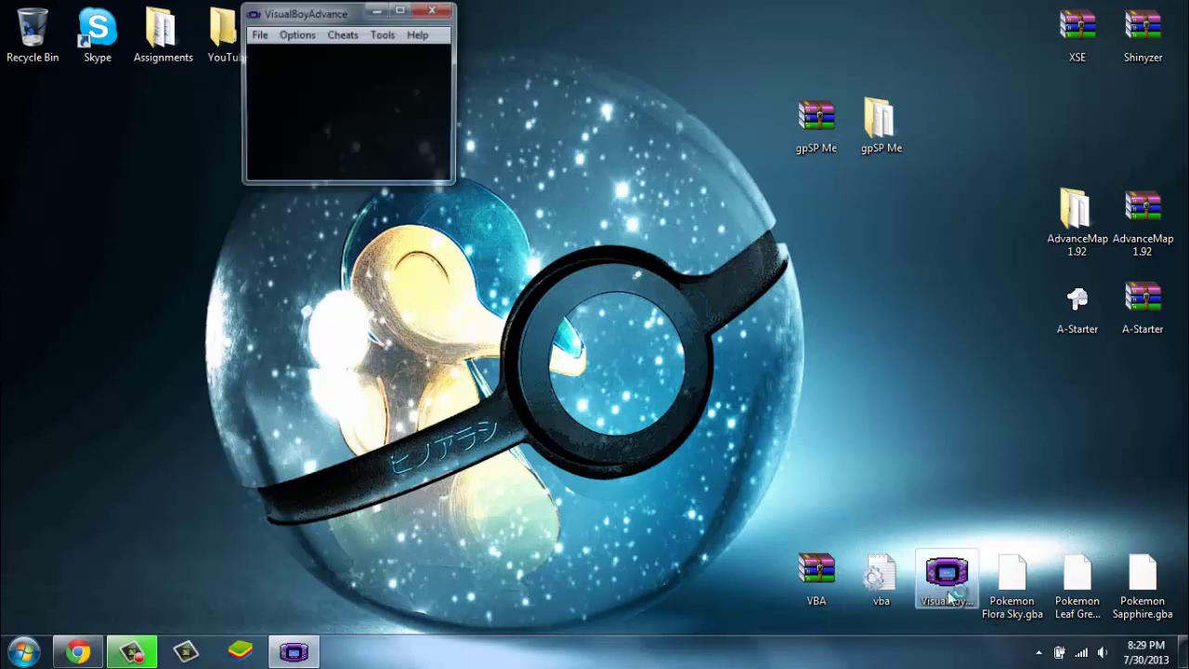
pyautogui.click(260, 37)
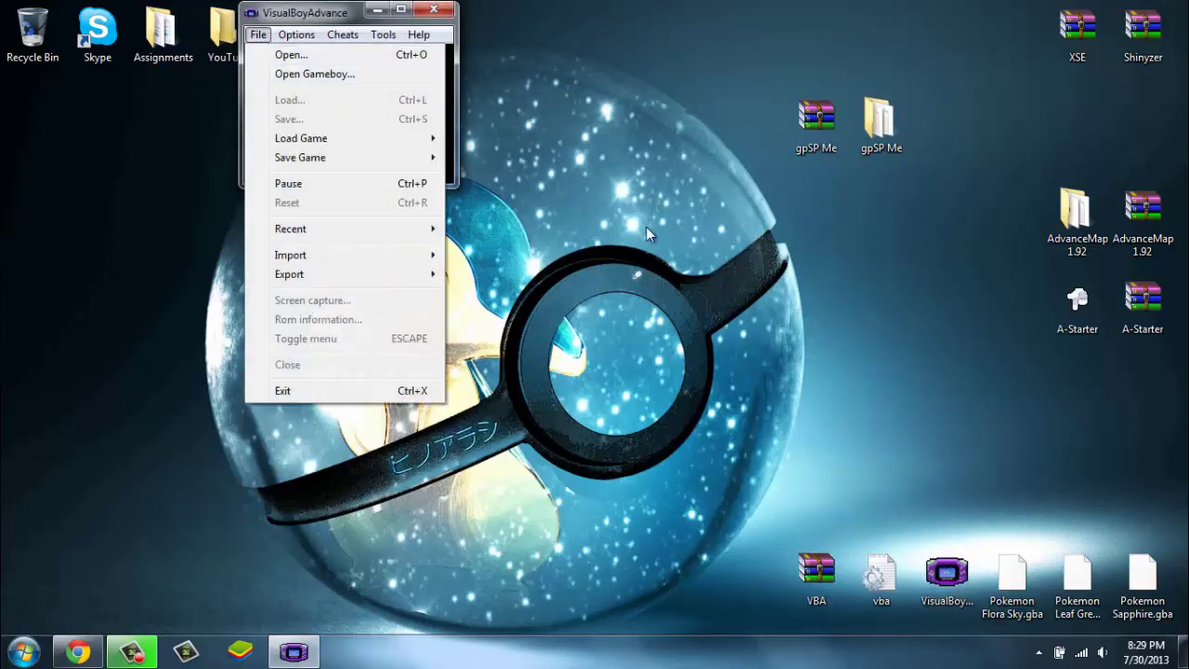
pyautogui.click(648, 234)
pyautogui.moveTo(999, 523); pyautogui.dragTo(1152, 602)
pyautogui.moveTo(1042, 516); pyautogui.dragTo(1157, 607)
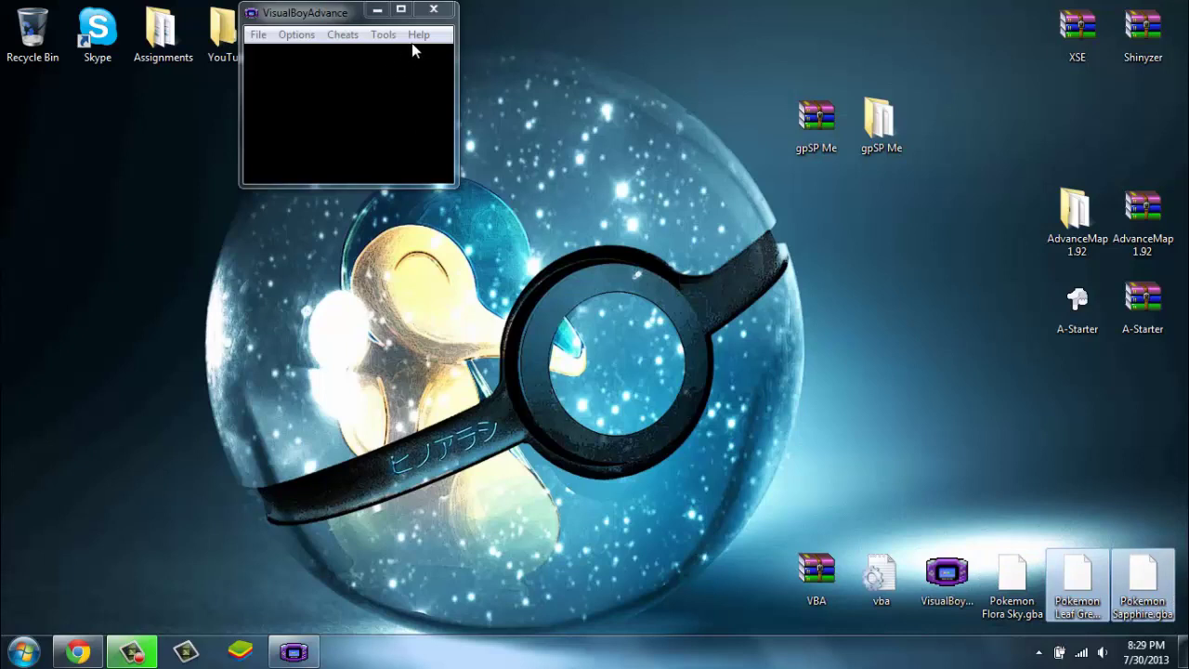
pyautogui.click(436, 11)
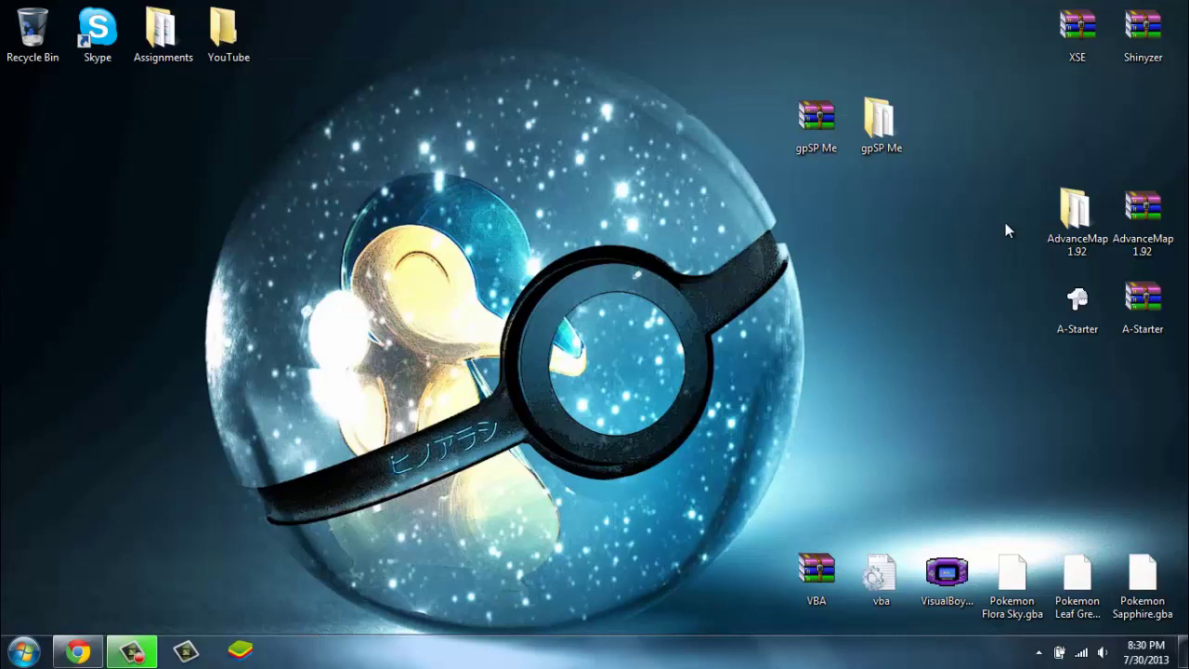
pyautogui.click(1078, 215)
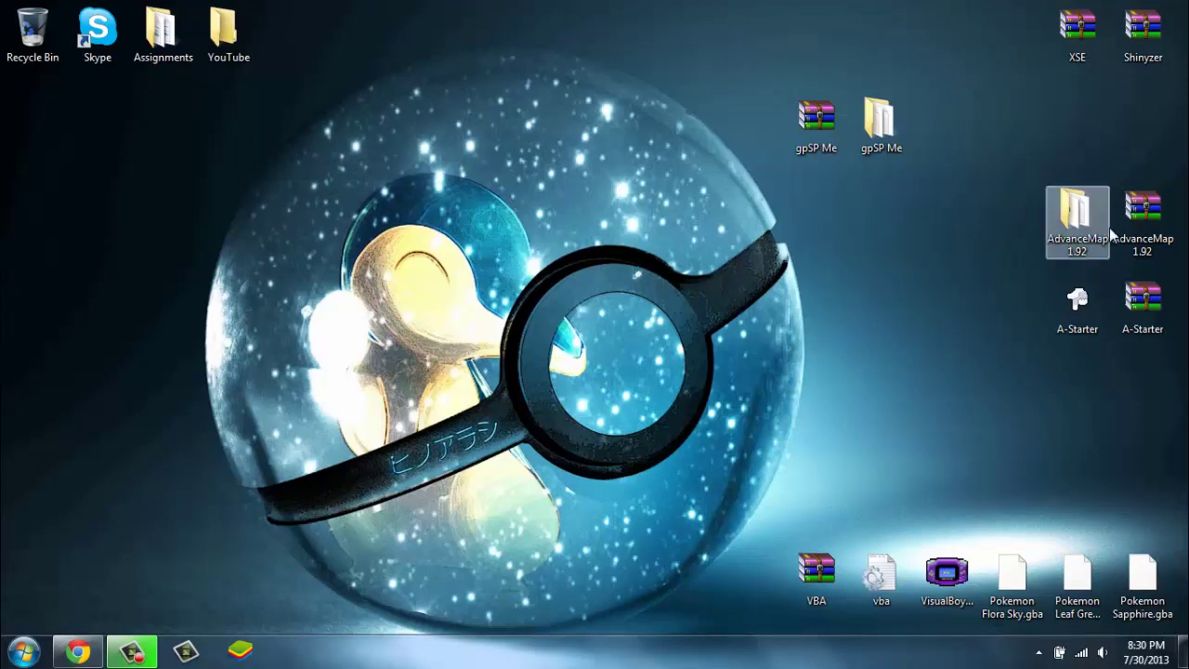
pyautogui.click(1076, 311)
pyautogui.click(921, 294)
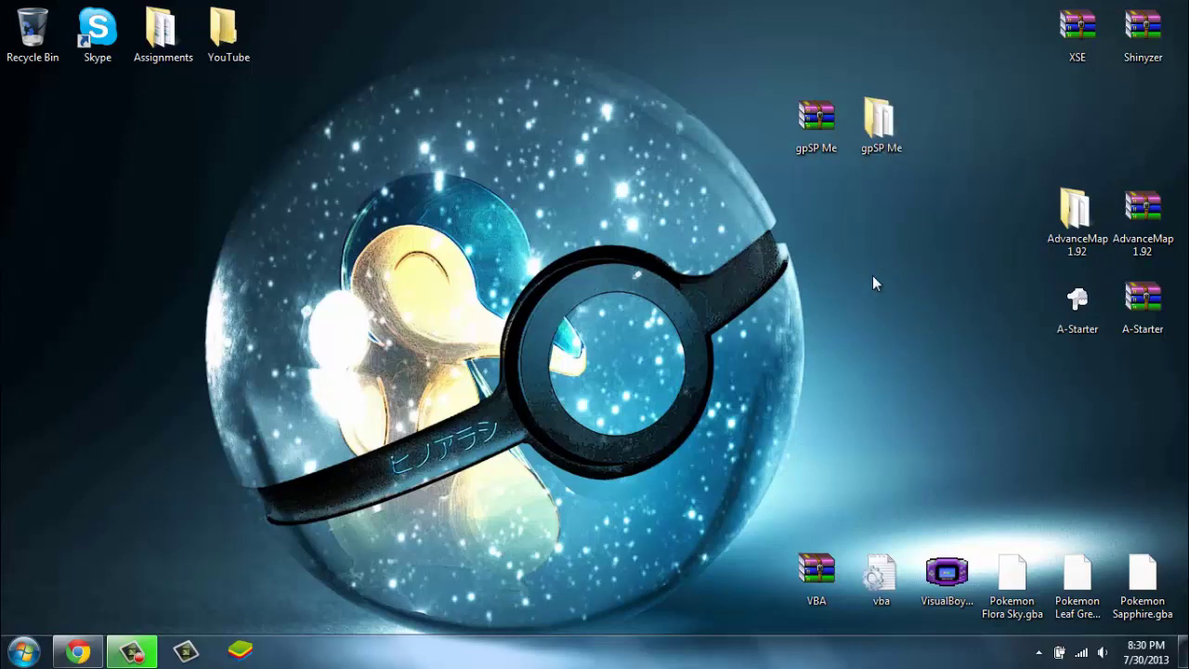
pyautogui.moveTo(728, 1); pyautogui.dragTo(919, 491)
pyautogui.click(710, 373)
# Move the Pokemon Leaf Green.gba and Pokemon Sapphire.gba files together to the empty desktop area above the VisualBoyAdvance icon.
pyautogui.moveTo(1050, 498); pyautogui.dragTo(915, 372)
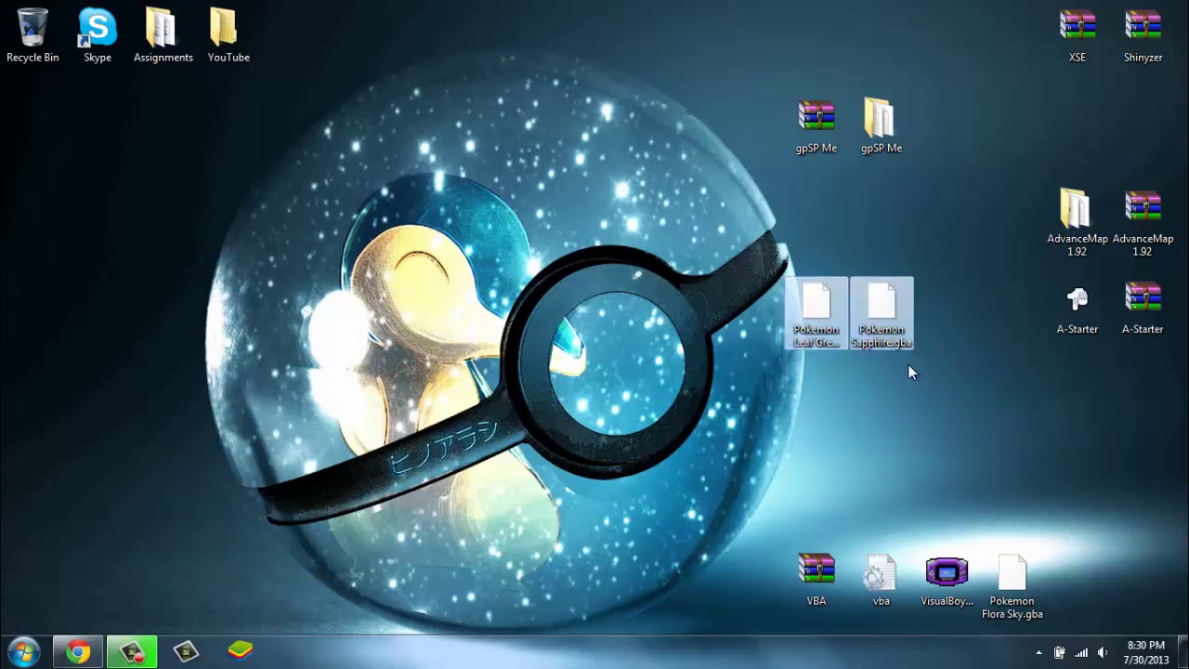
pyautogui.moveTo(881, 312); pyautogui.dragTo(945, 401)
pyautogui.moveTo(864, 344); pyautogui.dragTo(979, 447)
pyautogui.click(862, 332)
pyautogui.click(969, 393)
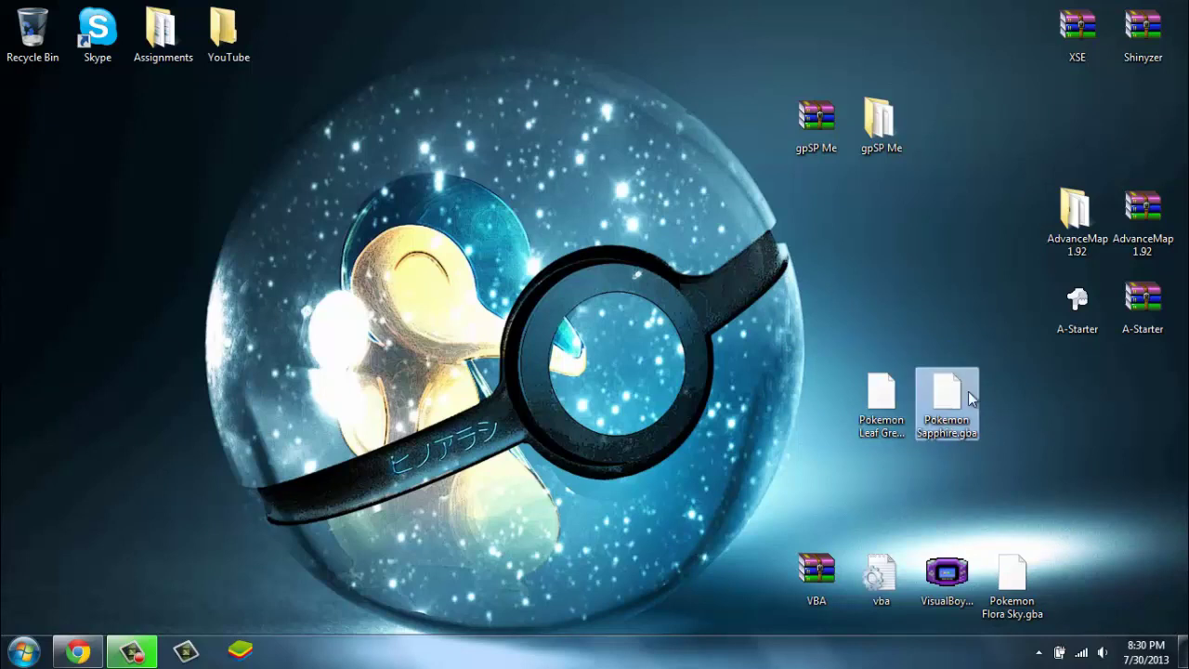
pyautogui.click(881, 400)
pyautogui.click(912, 324)
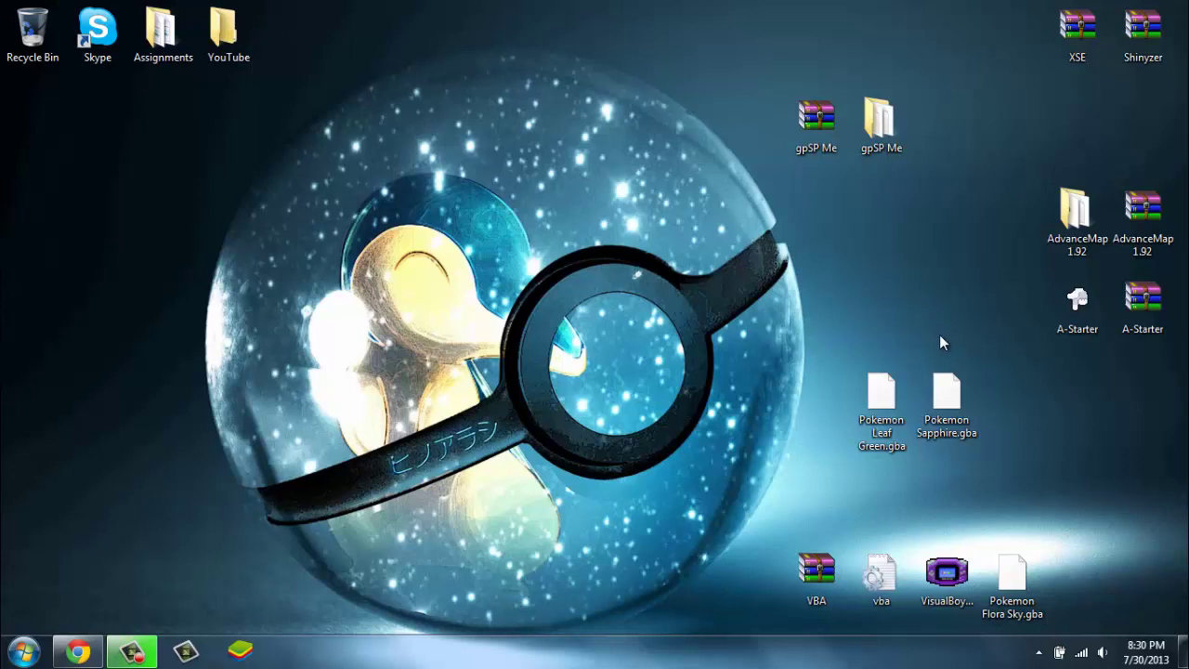
pyautogui.click(877, 404)
pyautogui.click(942, 415)
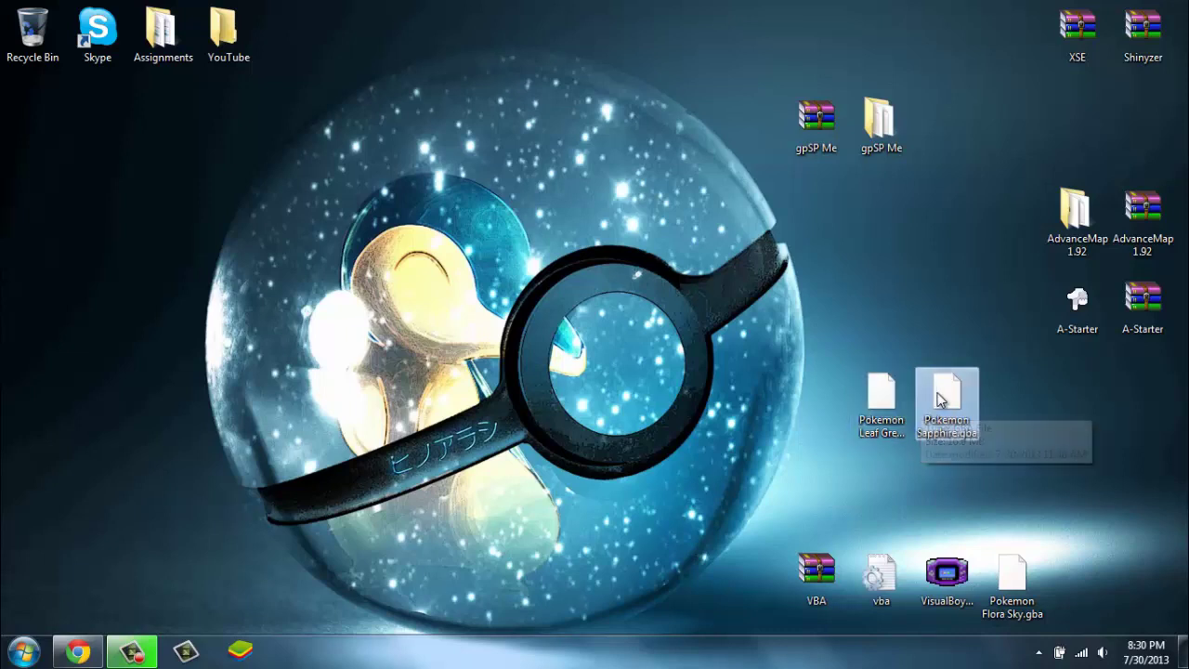
pyautogui.click(852, 298)
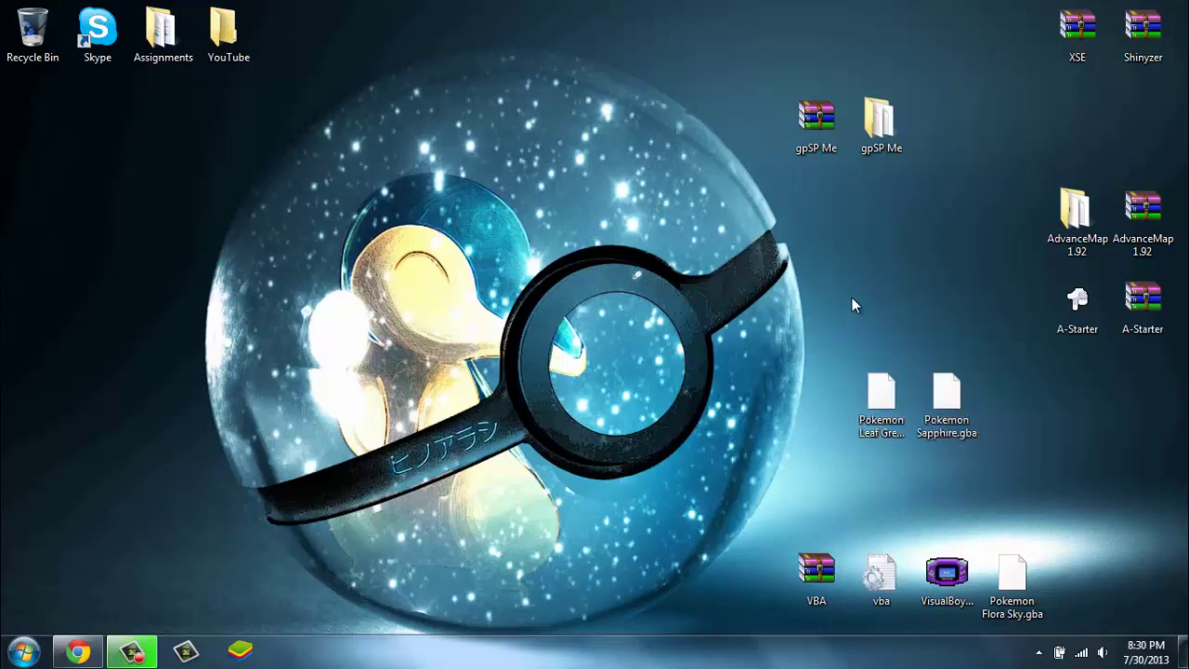
pyautogui.click(890, 398)
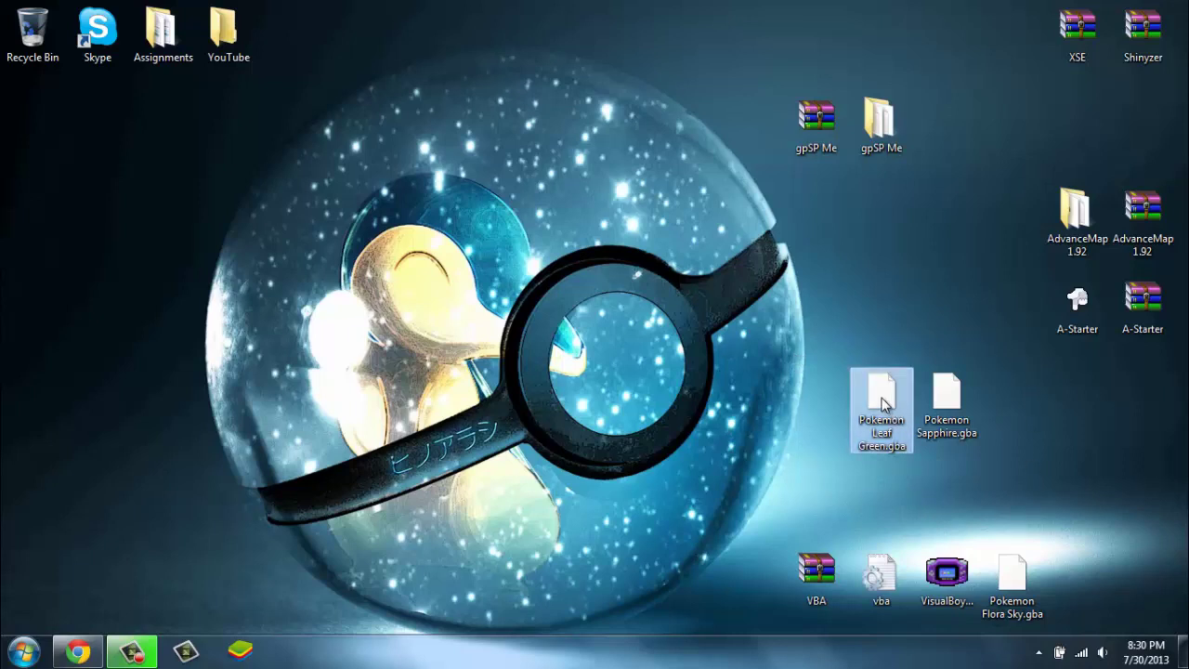
pyautogui.moveTo(877, 390)
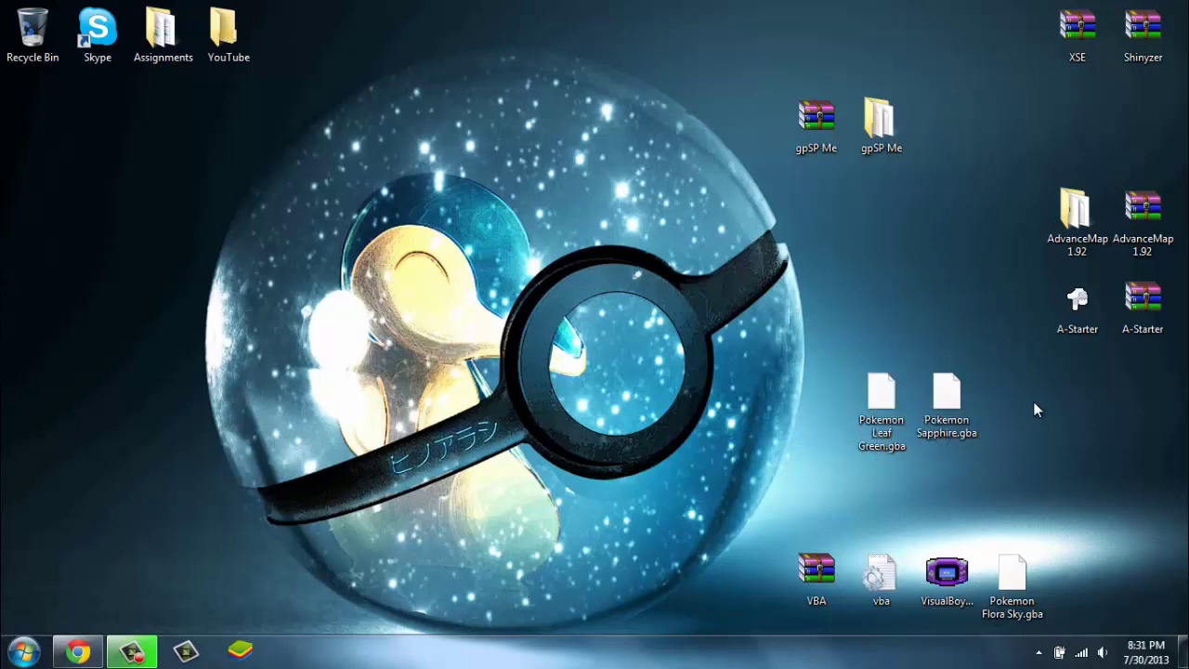
pyautogui.click(973, 399)
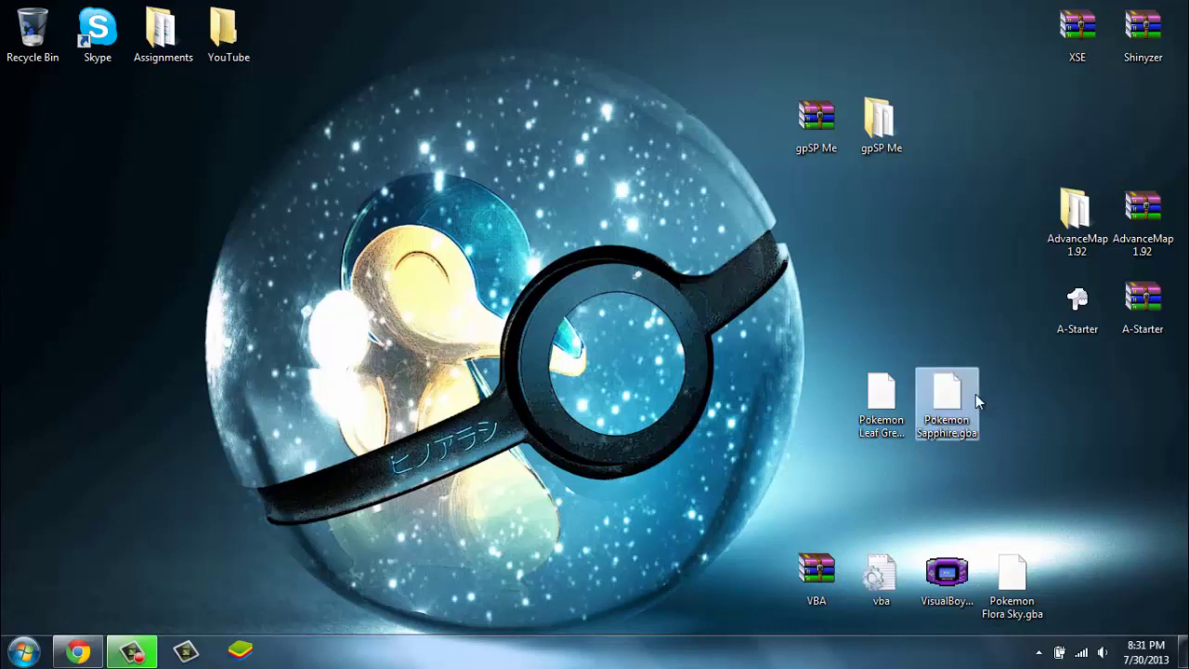
pyautogui.moveTo(976, 394)
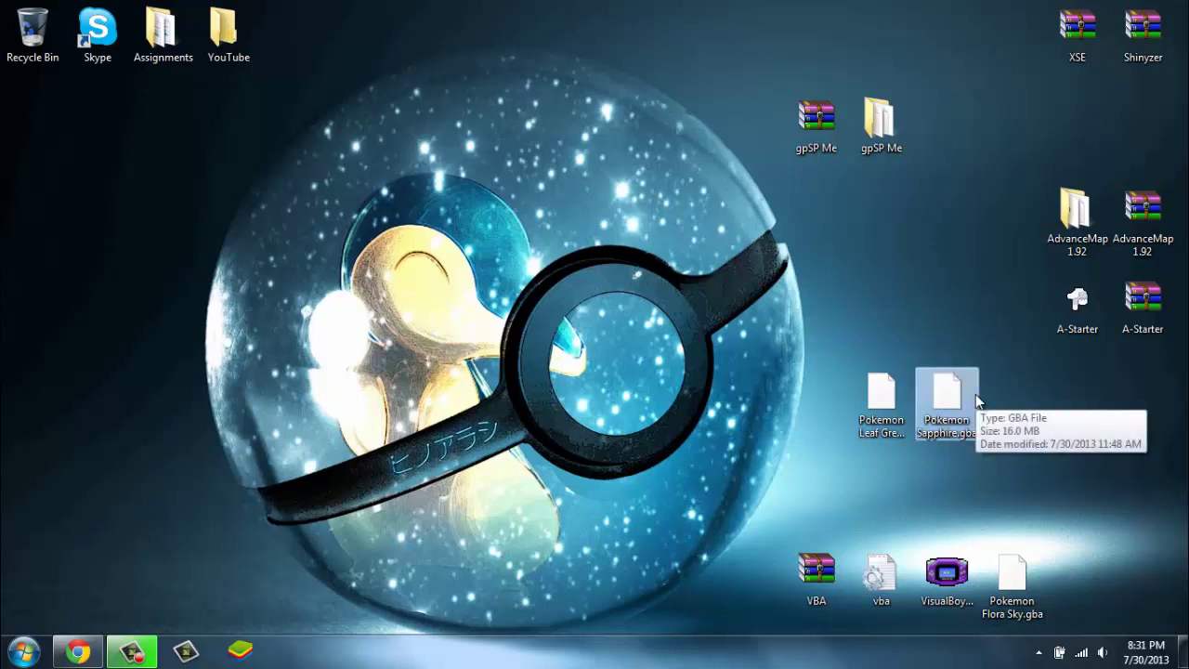
pyautogui.click(959, 356)
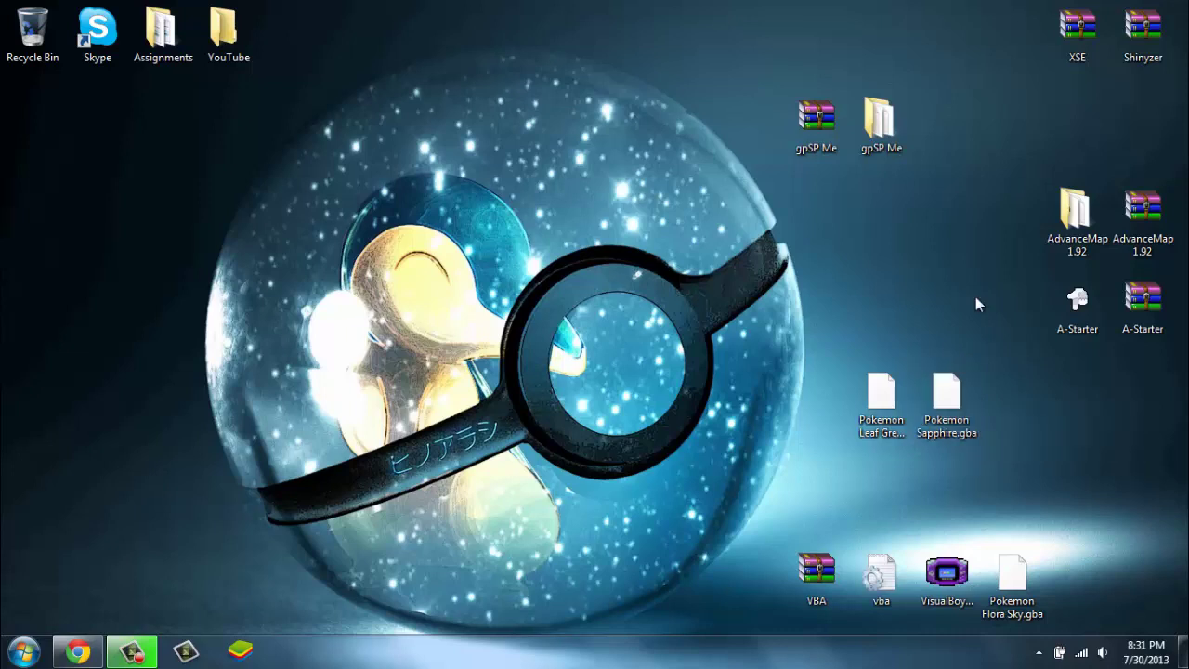
pyautogui.moveTo(981, 266); pyautogui.dragTo(845, 507)
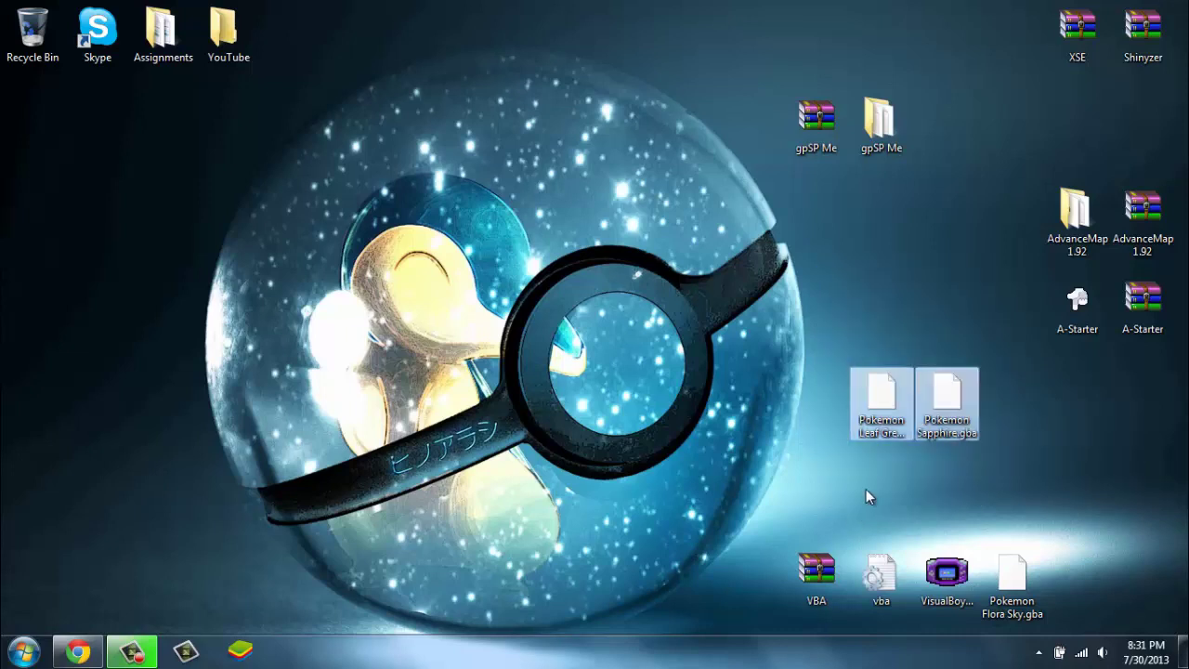
pyautogui.click(897, 413)
pyautogui.keyDown('ctrl'); pyautogui.click(936, 436); pyautogui.keyUp('ctrl')
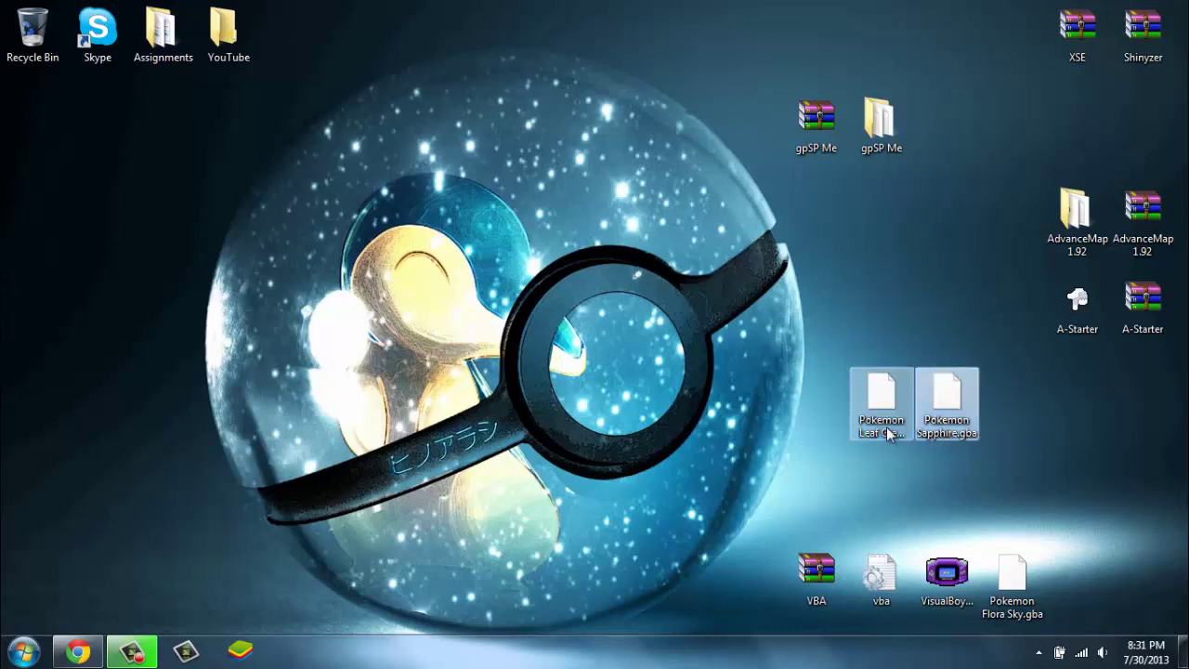
pyautogui.click(931, 433)
pyautogui.click(902, 318)
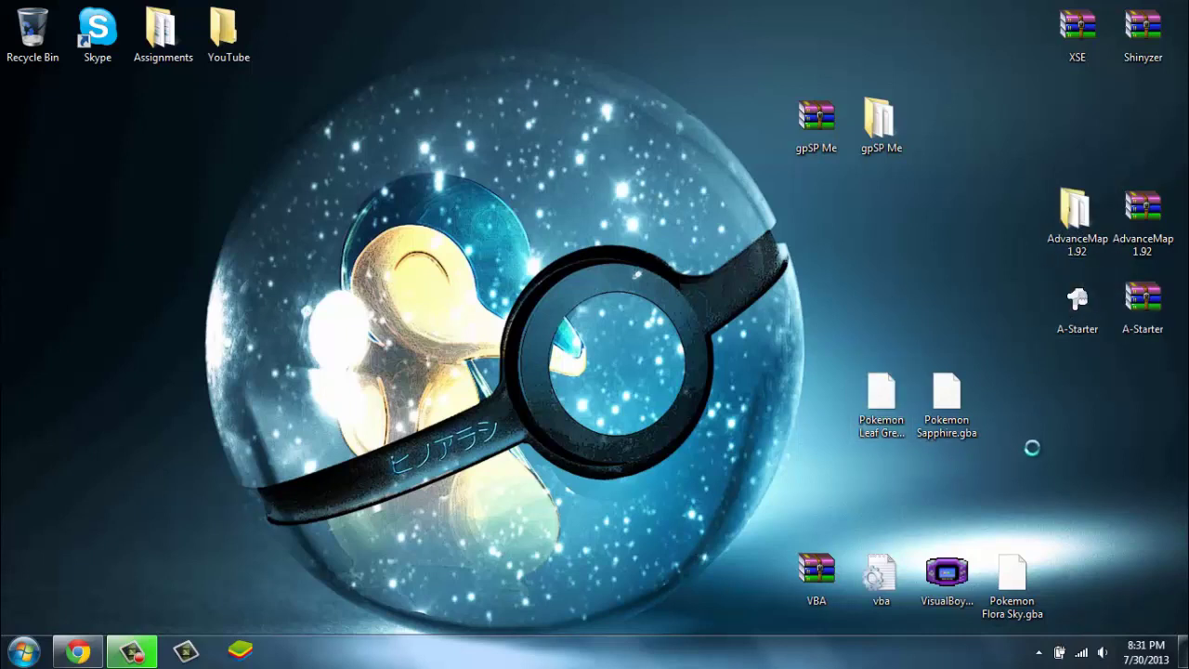
# Create a desktop folder named Pokemon Blue Sapphire and place it beside the Pokemon Sapphire.gba file.
pyautogui.rightClick(1041, 486)
pyautogui.moveTo(1030, 345)
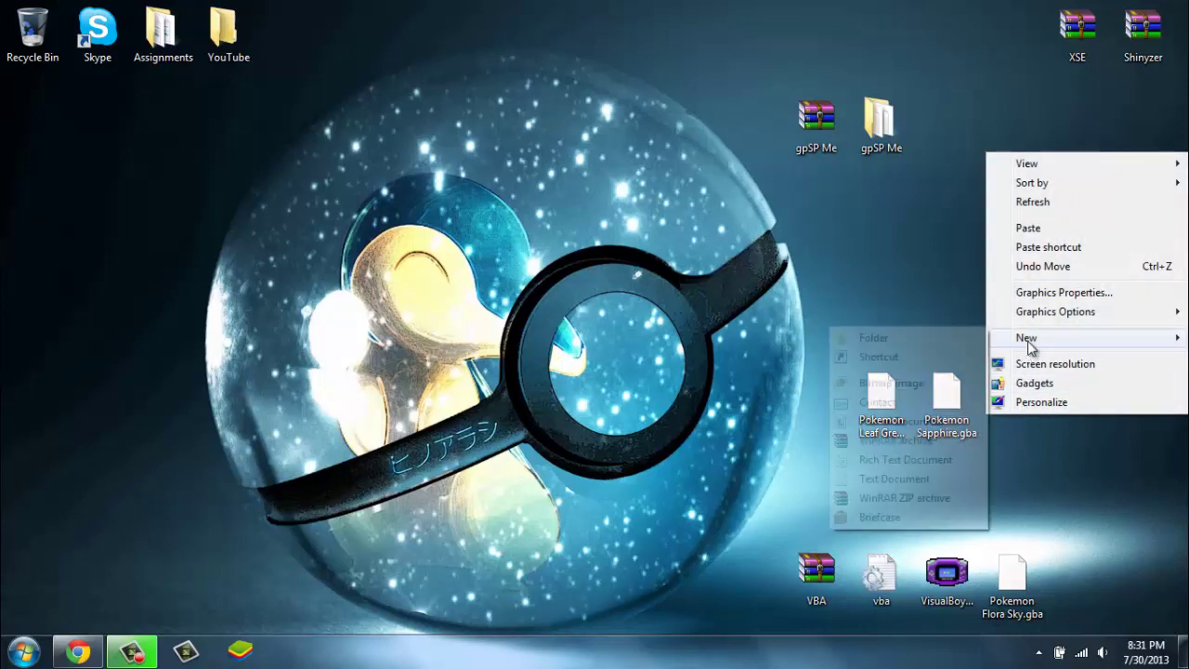
pyautogui.click(957, 342)
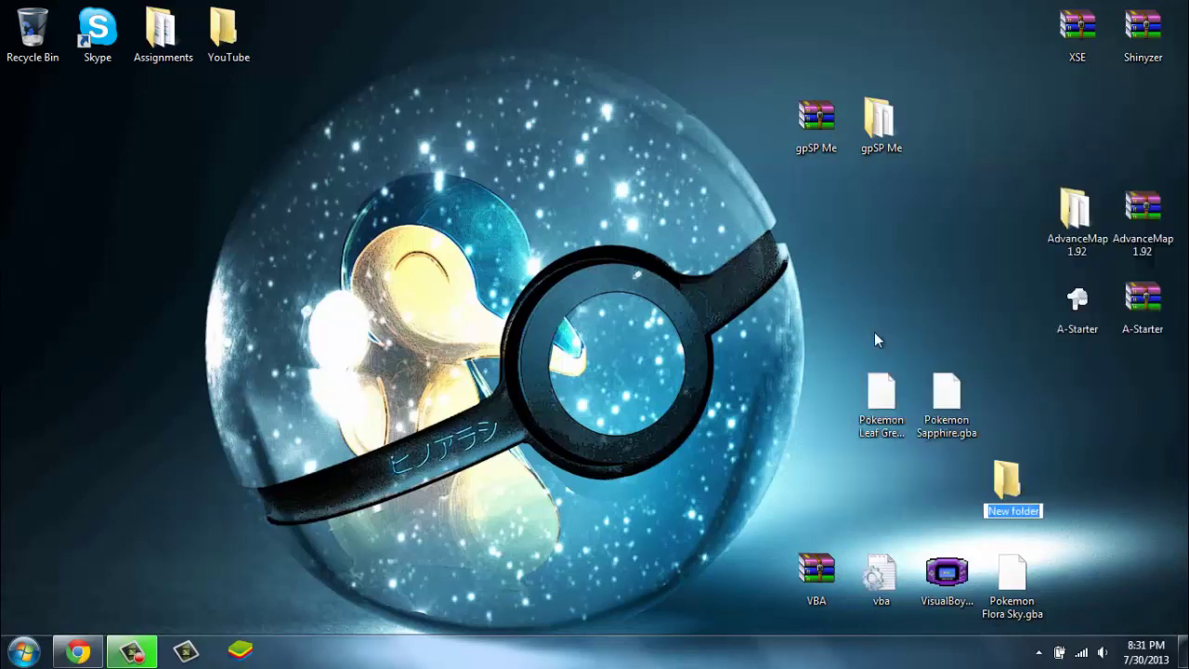
pyautogui.write('Pokemon')
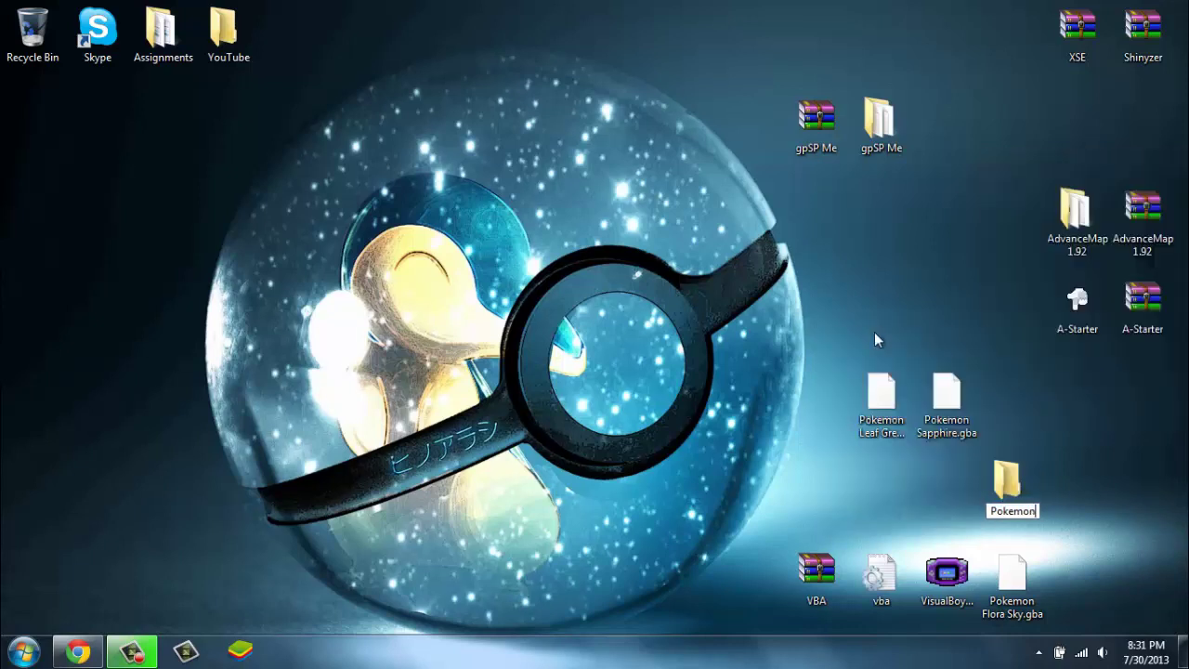
pyautogui.write(' Blue S')
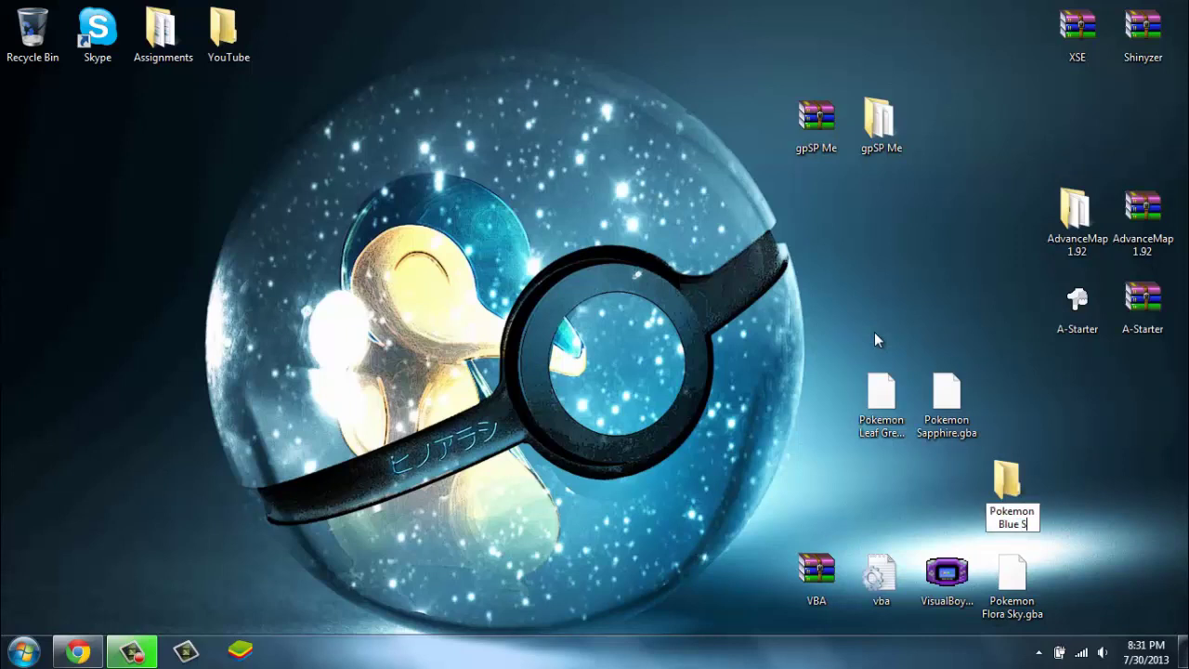
pyautogui.write('apphire')
pyautogui.press('Return')
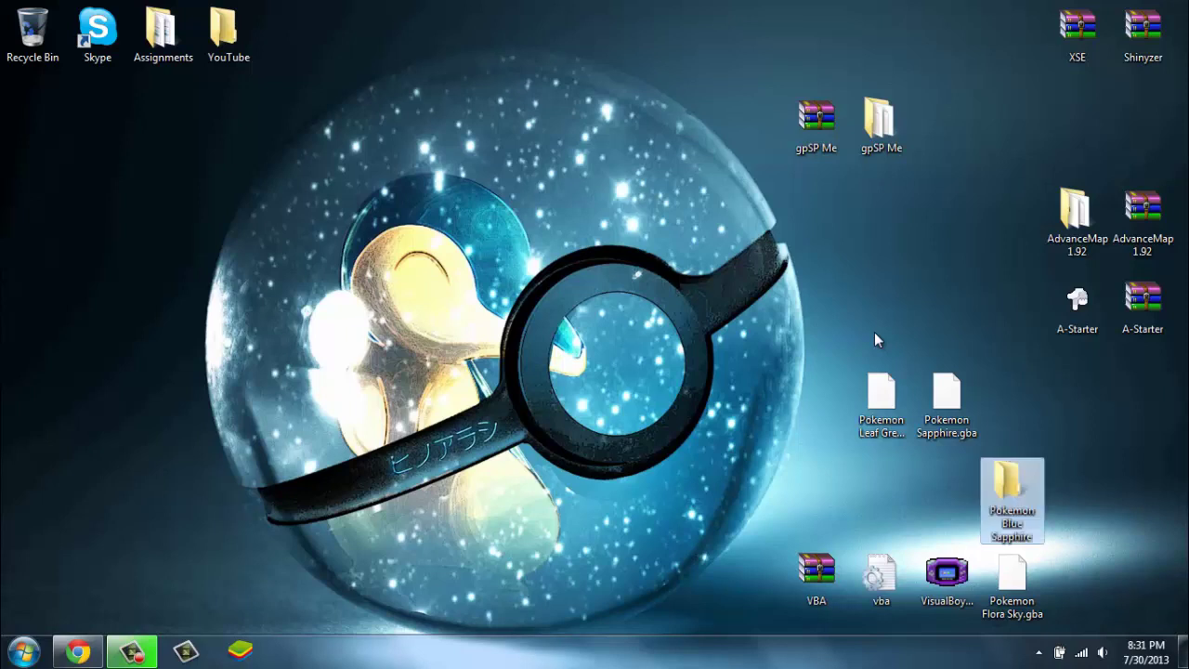
pyautogui.moveTo(1008, 477); pyautogui.dragTo(1018, 393)
# Copy the Pokemon Sapphire.gba file to the clipboard.
pyautogui.click(981, 398)
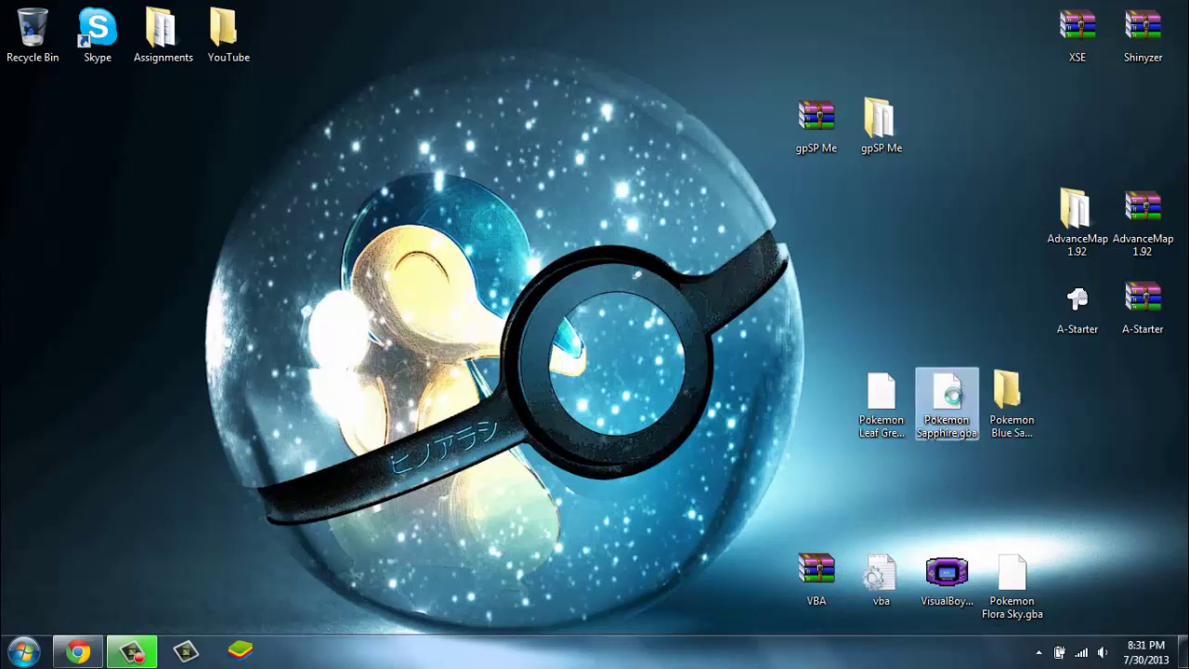
pyautogui.rightClick(939, 390)
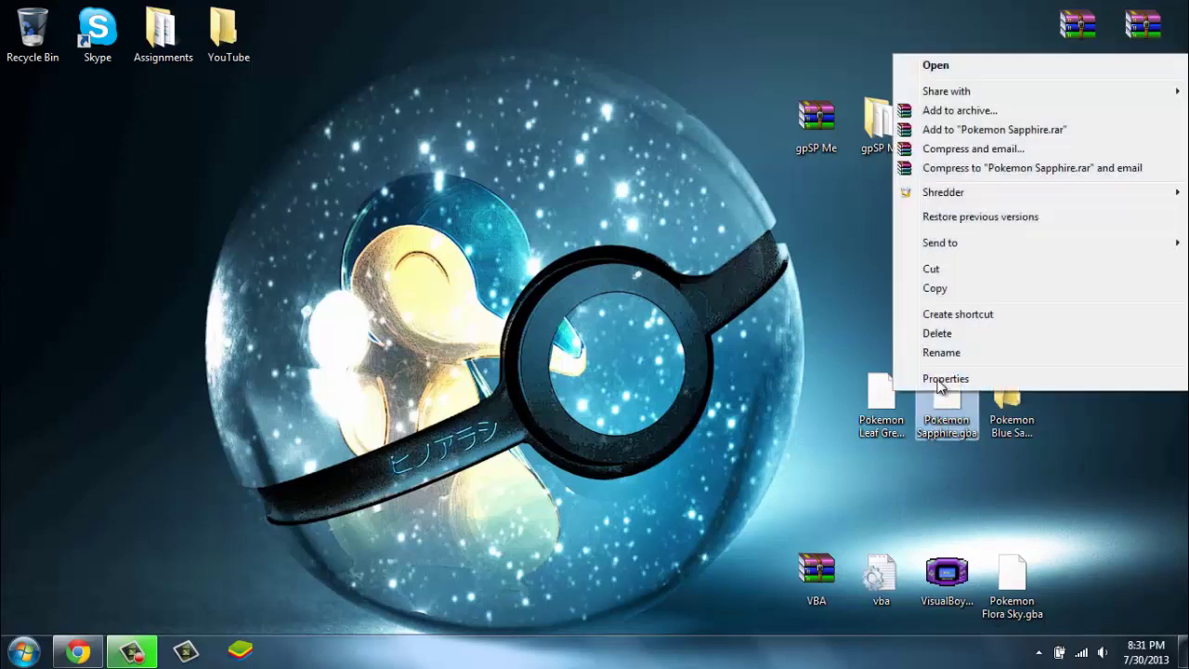
pyautogui.click(934, 290)
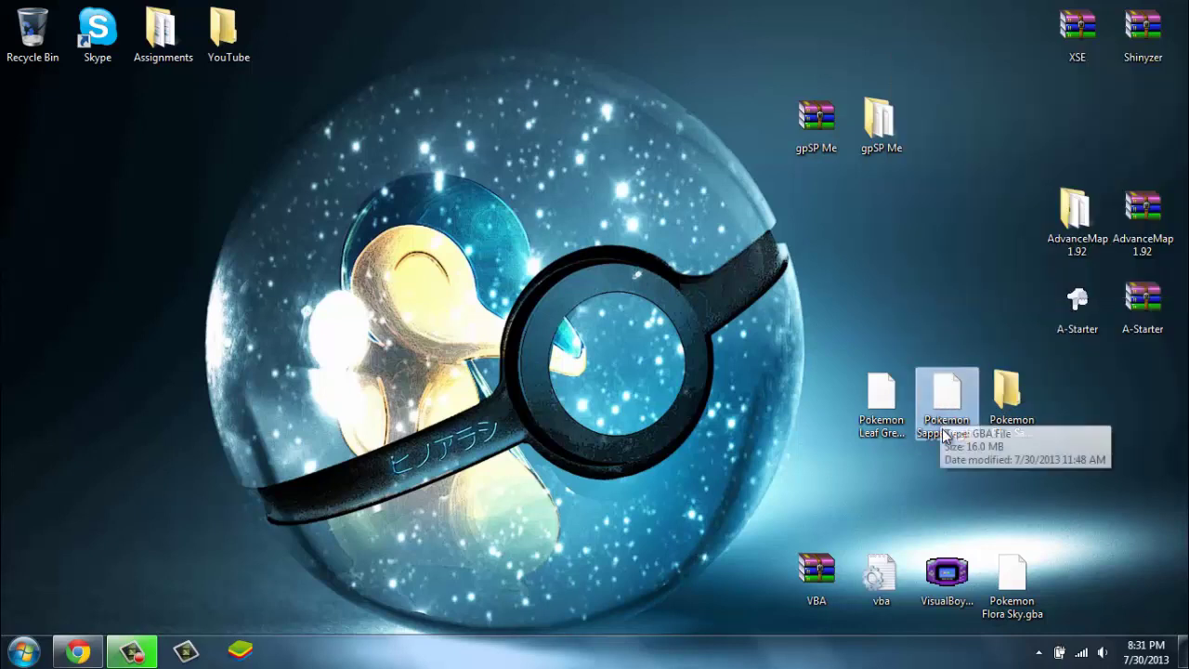
pyautogui.click(869, 351)
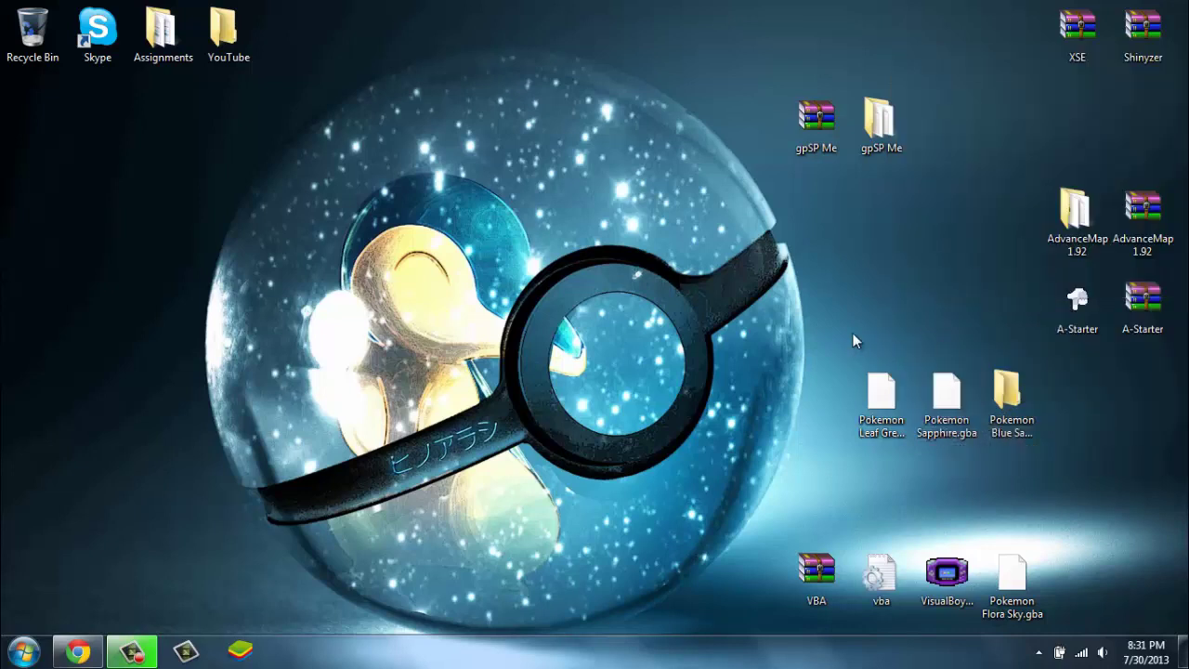
pyautogui.moveTo(853, 332); pyautogui.dragTo(977, 441)
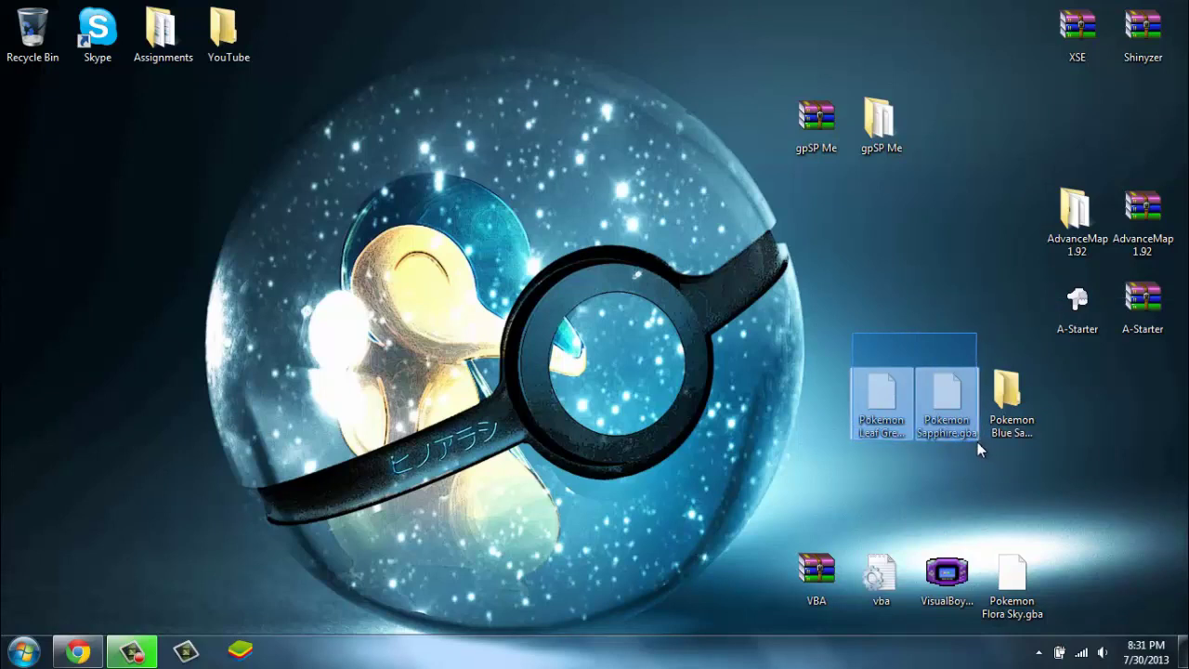
pyautogui.moveTo(978, 443); pyautogui.dragTo(977, 442)
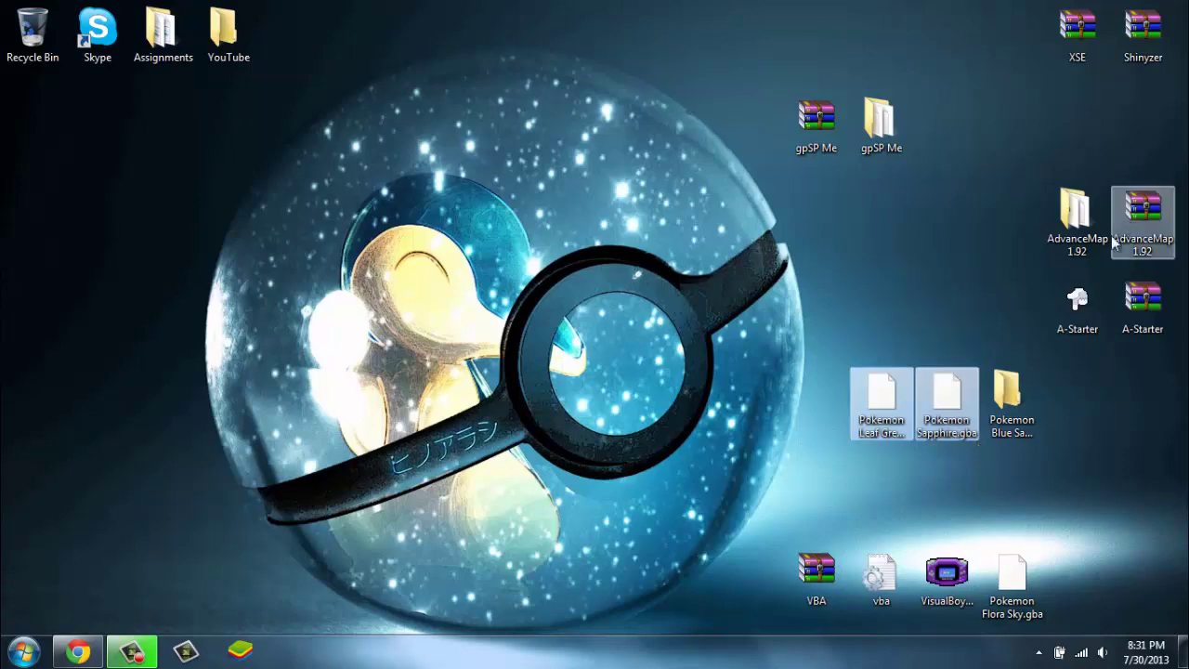
pyautogui.click(909, 283)
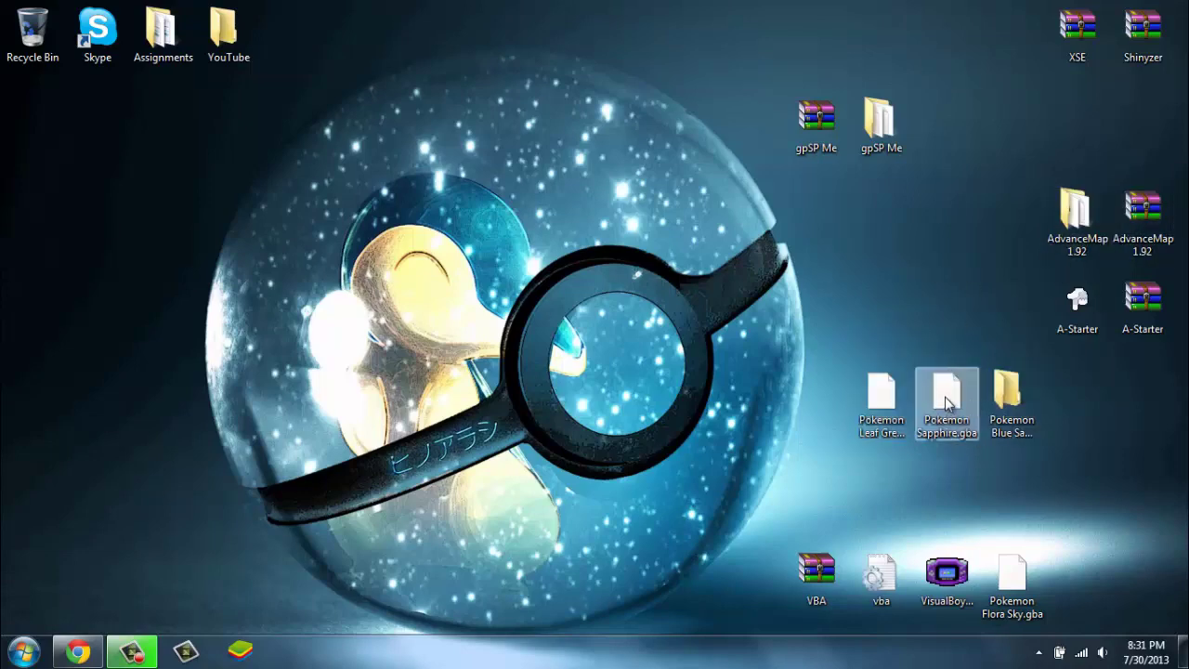
# Paste the copied Pokemon Sapphire.gba file into the Pokemon Blue Sapphire folder and close the folder.
pyautogui.click(1002, 389)
pyautogui.doubleClick(1004, 390)
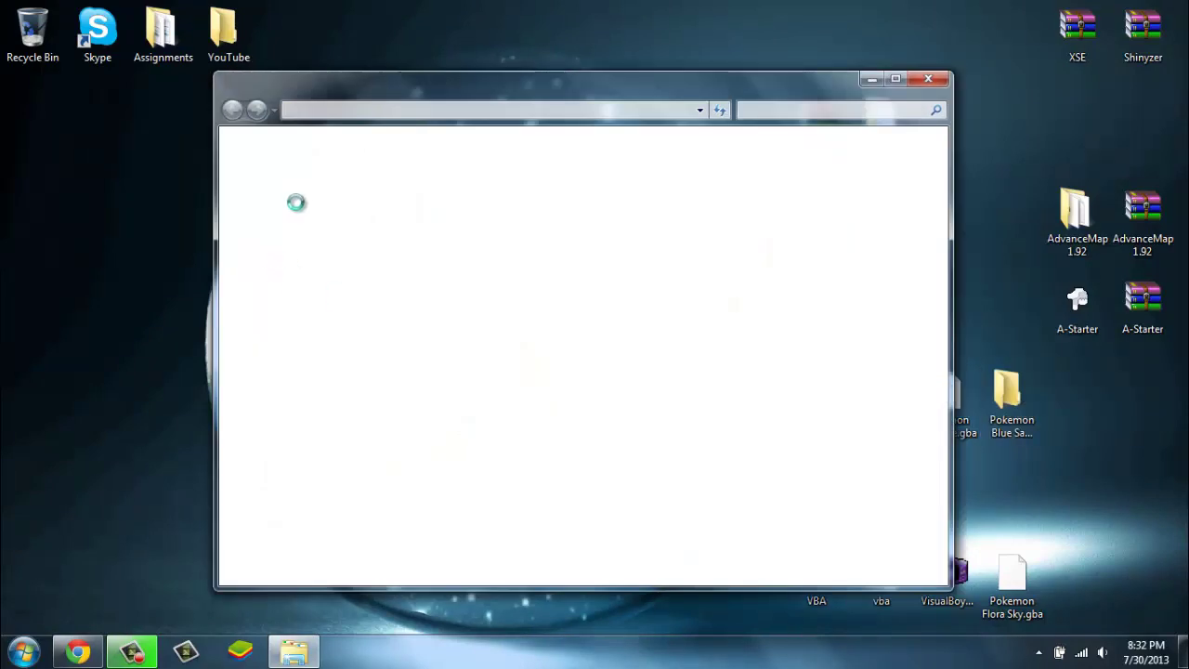
pyautogui.rightClick(413, 195)
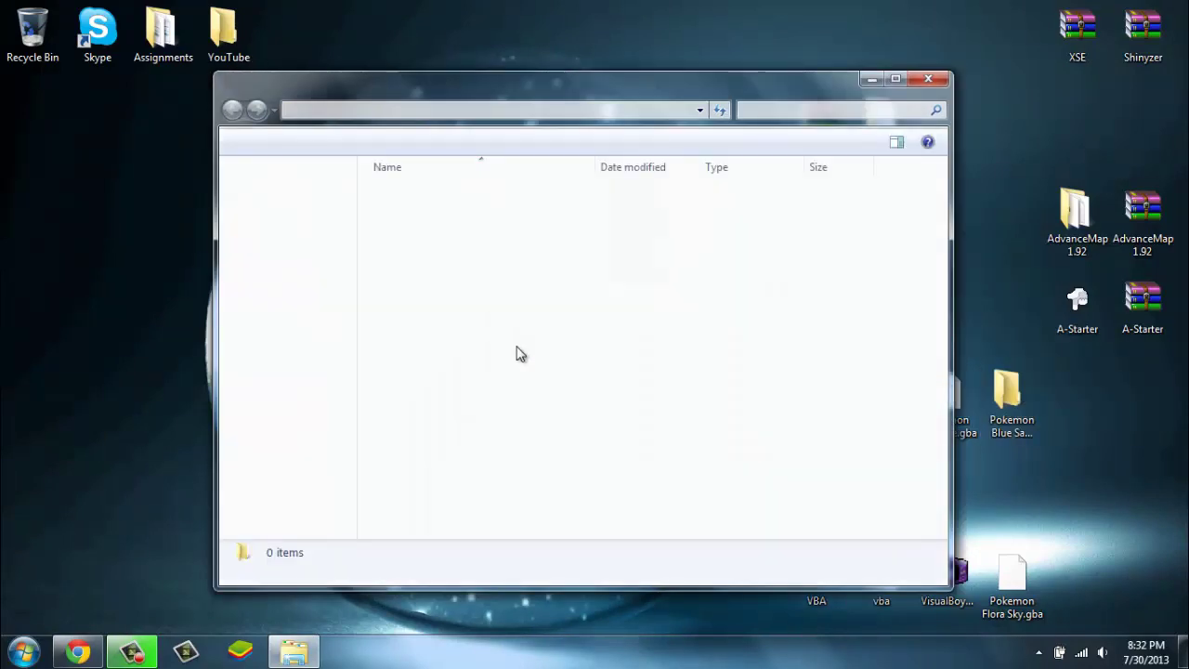
pyautogui.rightClick(479, 281)
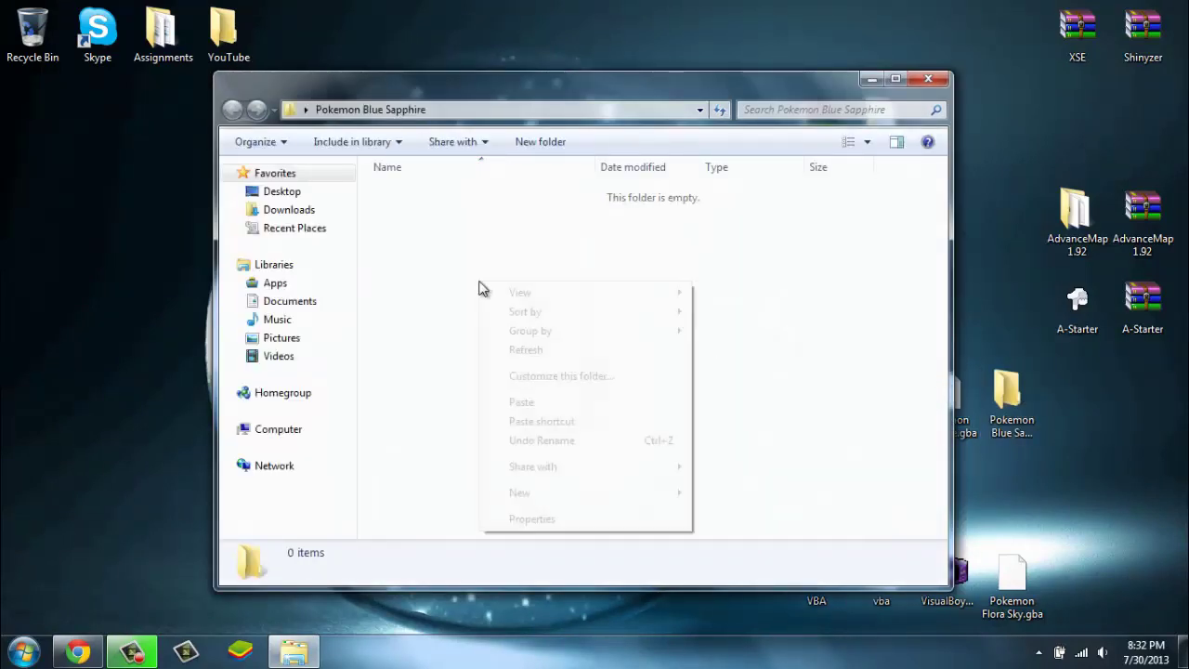
pyautogui.click(538, 401)
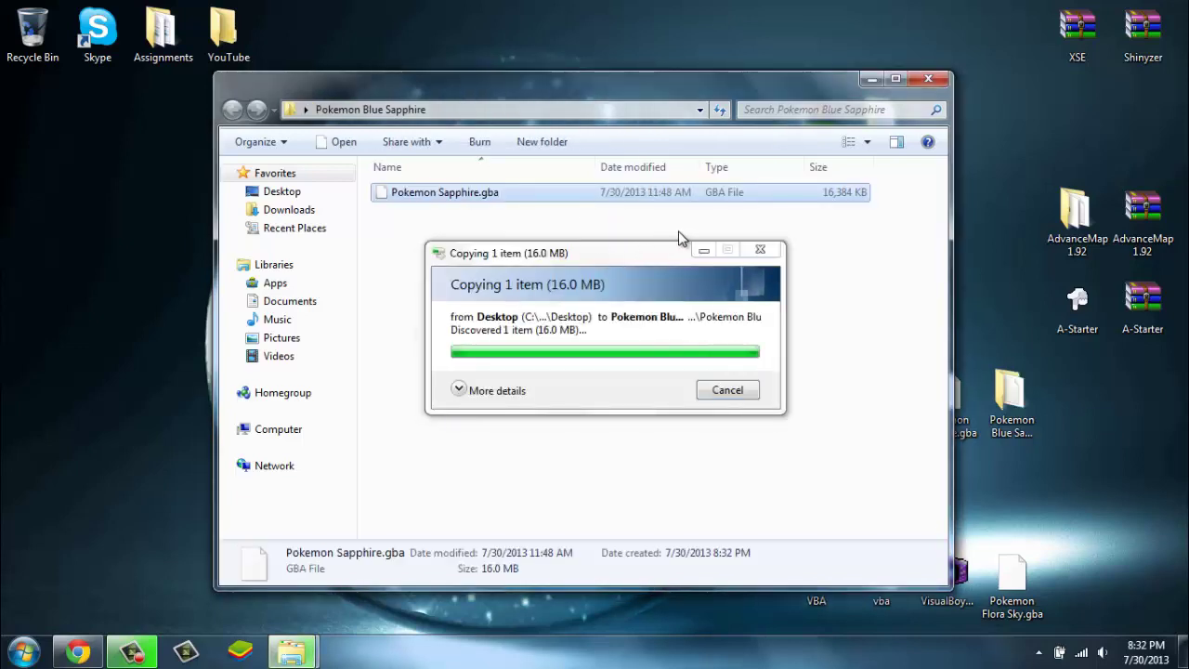
pyautogui.click(722, 271)
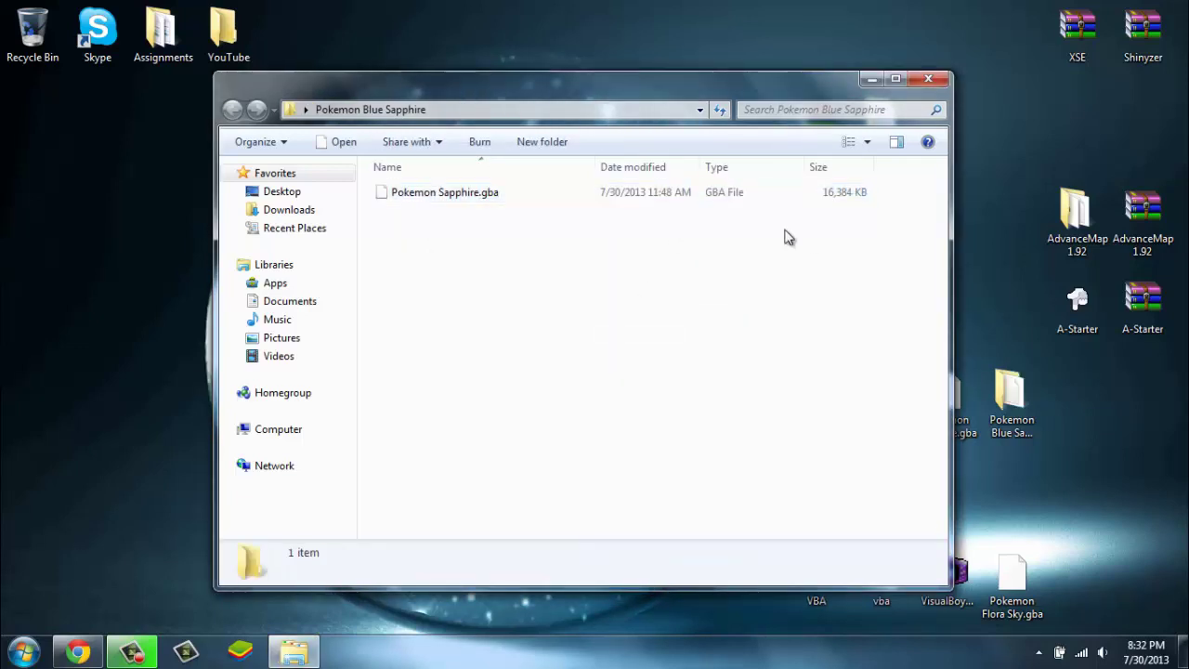
pyautogui.click(944, 83)
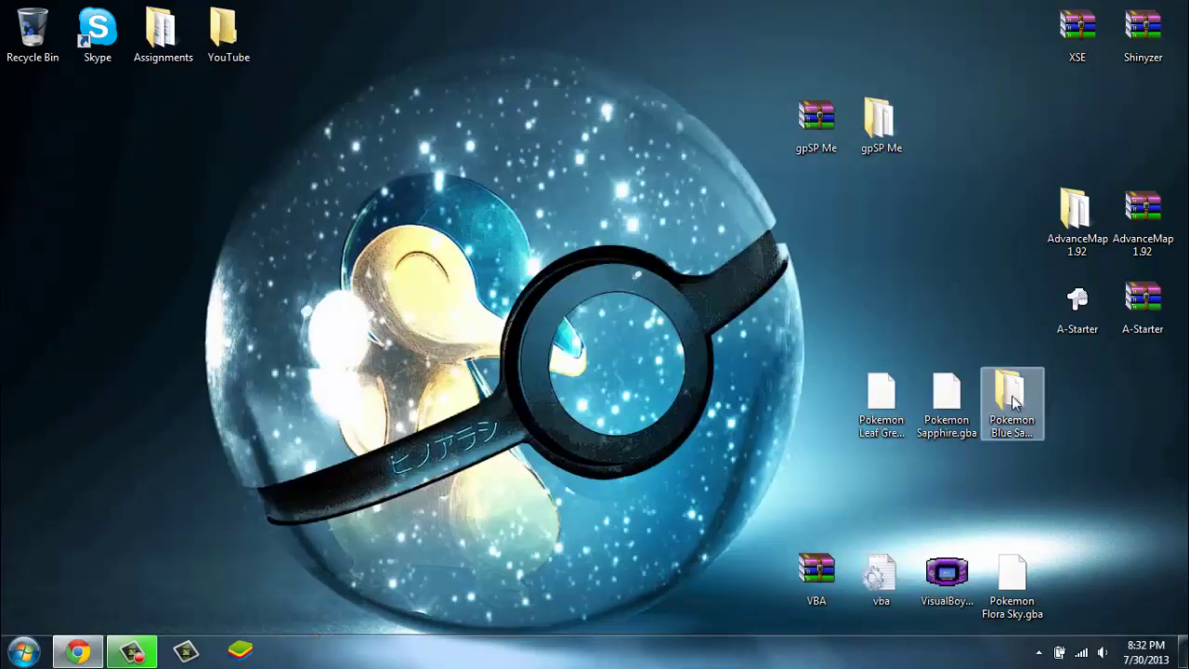
# Shift the VBA-to-Flora Sky icon group over one slot and line up Leaf Green, Sapphire and the Pokemon Blue Sapphire folder after it.
pyautogui.moveTo(861, 331)
pyautogui.mouseDown()
pyautogui.moveTo(900, 366)
pyautogui.moveTo(865, 315)
pyautogui.mouseUp()
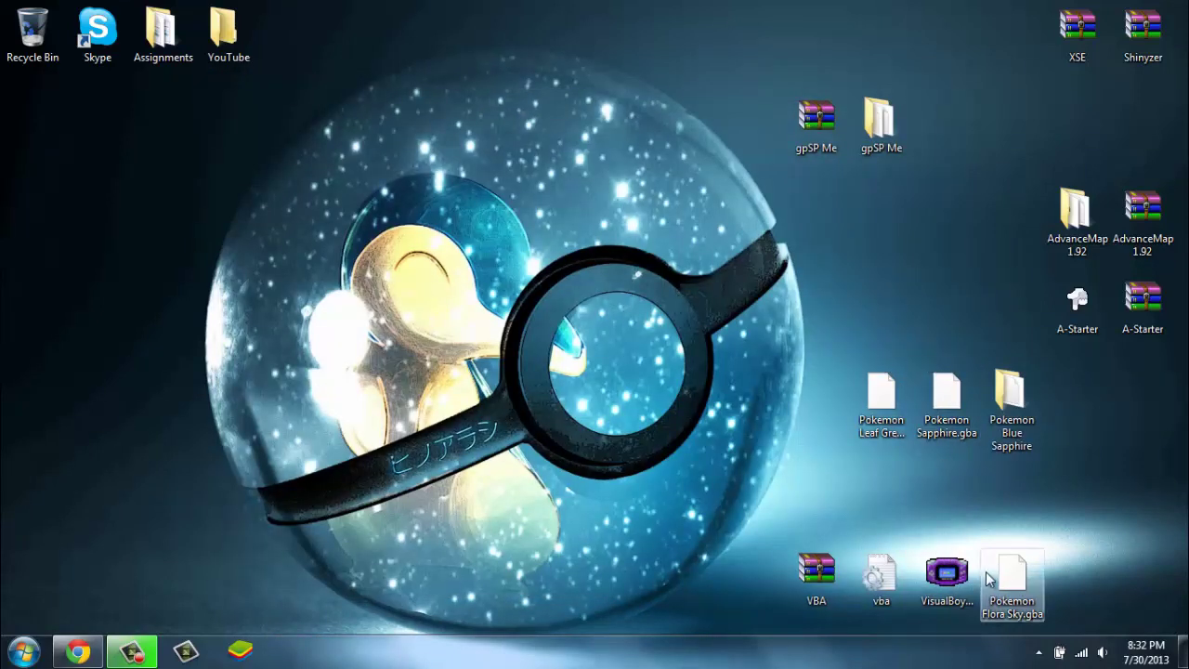
pyautogui.moveTo(1044, 620); pyautogui.dragTo(774, 591)
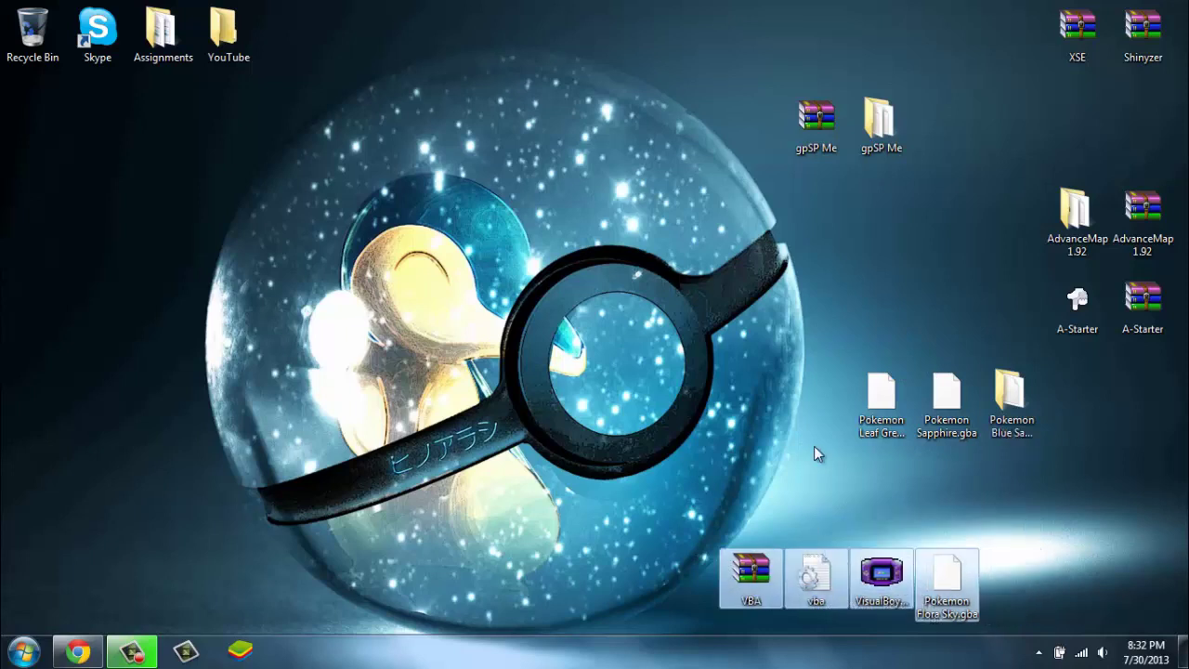
pyautogui.moveTo(813, 448); pyautogui.dragTo(1053, 436)
pyautogui.moveTo(1013, 409); pyautogui.dragTo(1139, 524)
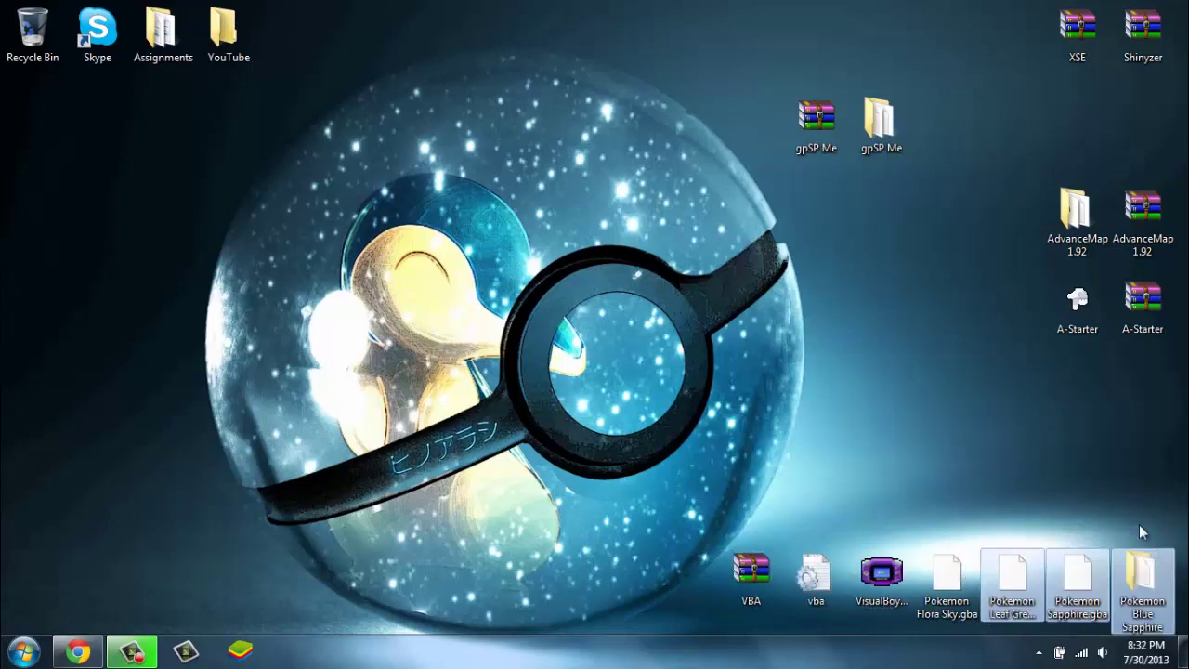
pyautogui.click(1136, 502)
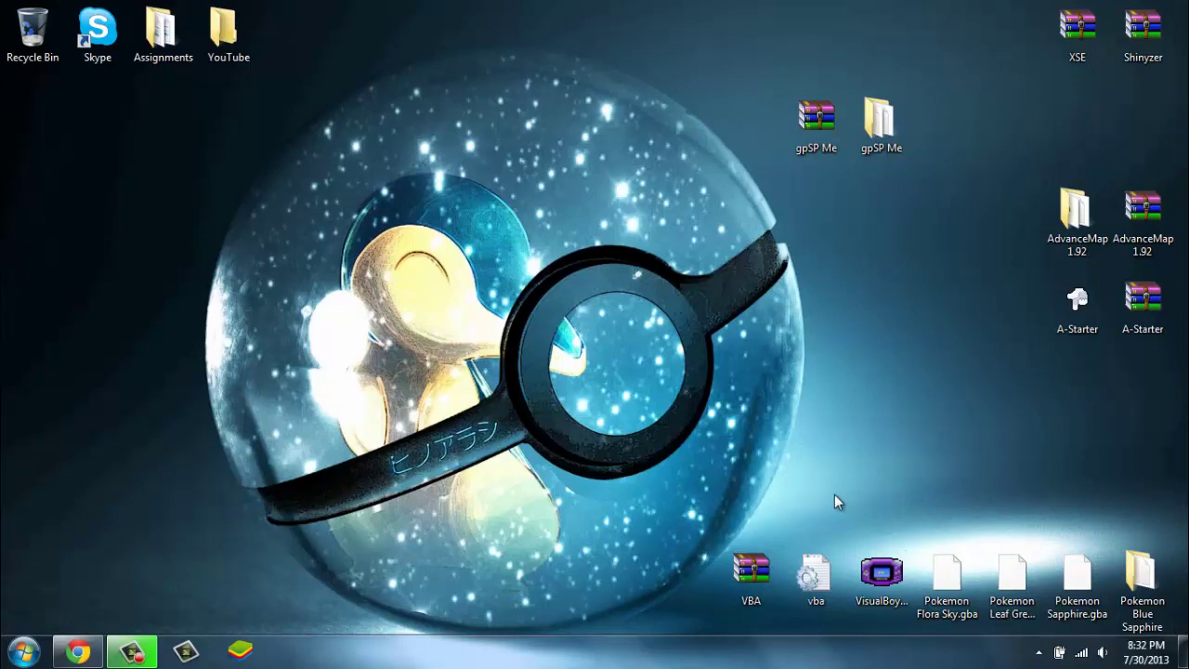
pyautogui.click(890, 555)
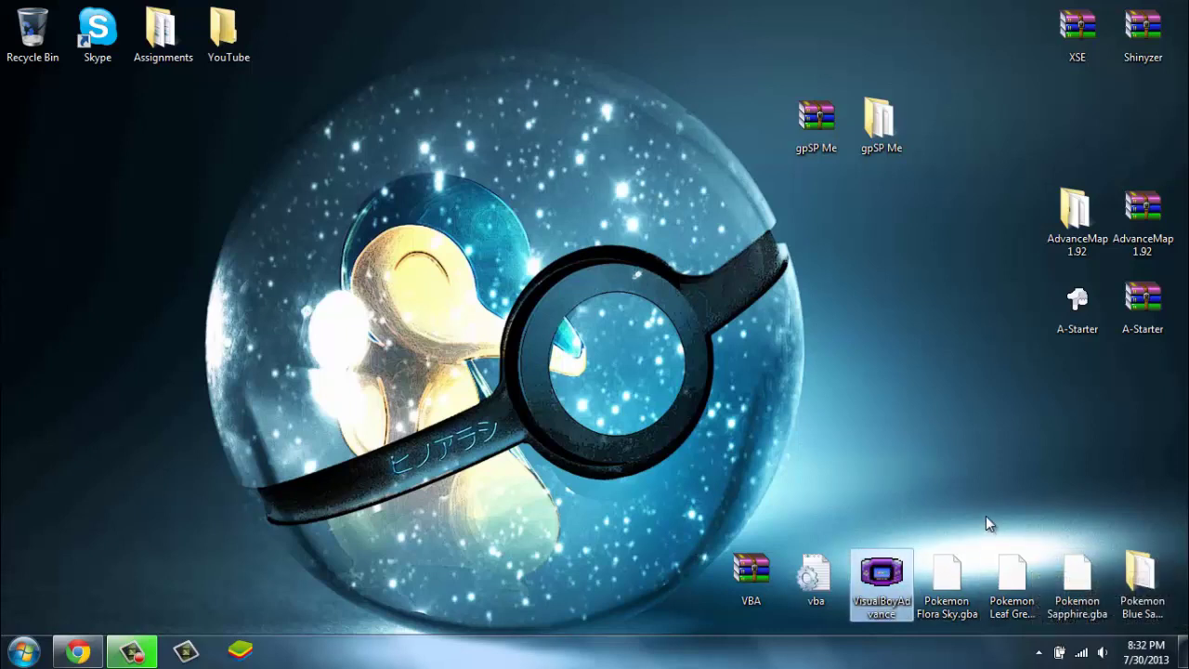
pyautogui.moveTo(855, 566)
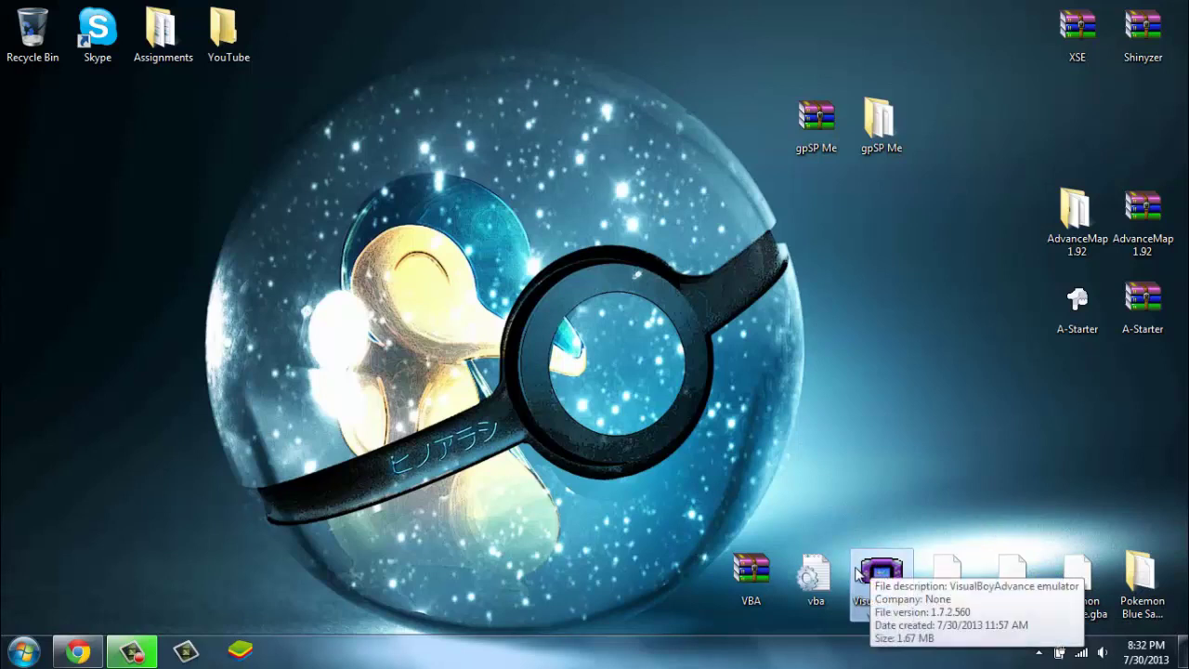
pyautogui.moveTo(747, 568)
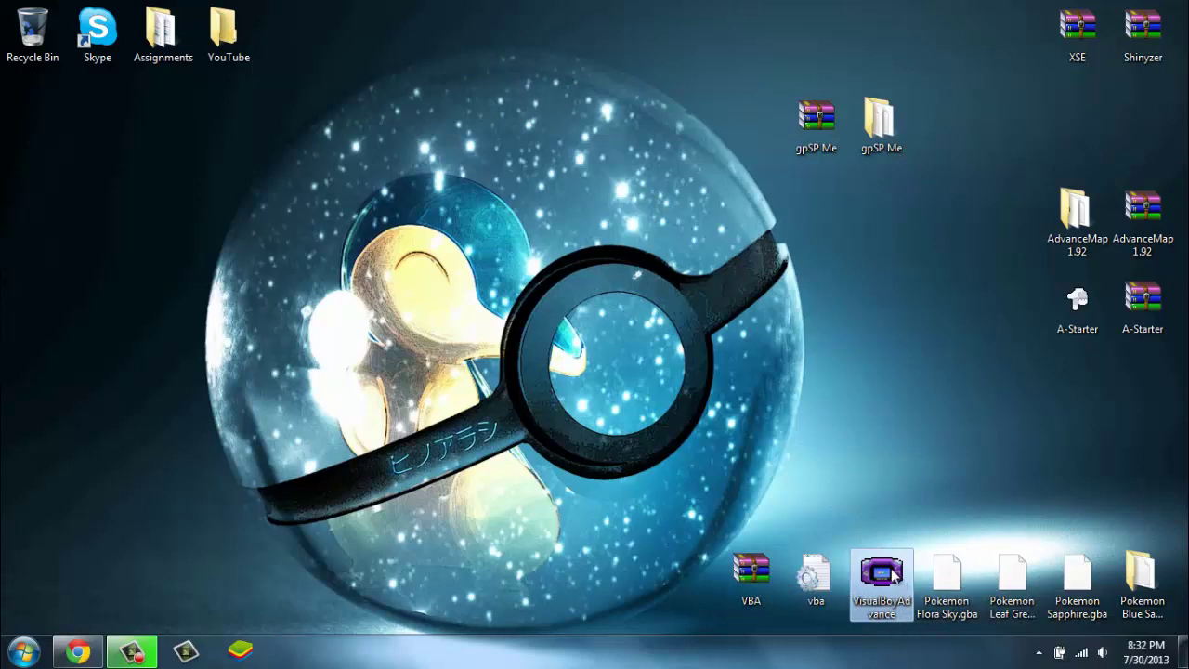
pyautogui.moveTo(890, 578)
pyautogui.click(811, 580)
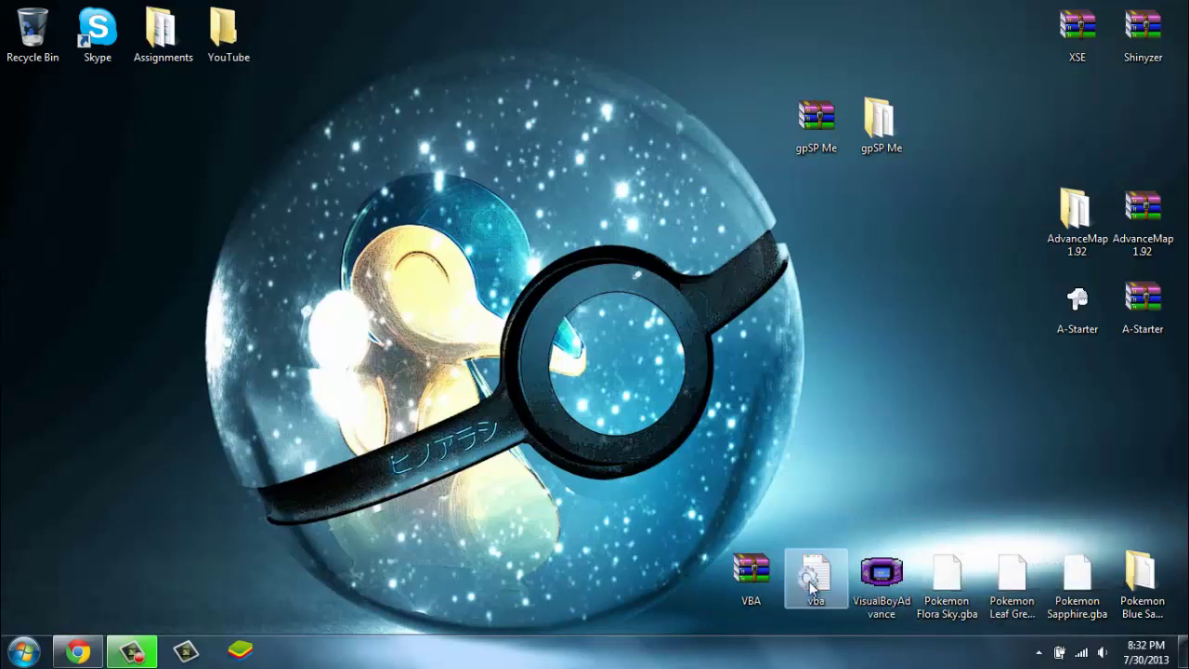
# Launch VisualBoyAdvance and open the Pokemon Sapphire.gba ROM from the Pokemon Blue Sapphire folder on the desktop.
pyautogui.moveTo(901, 575)
pyautogui.doubleClick(887, 576)
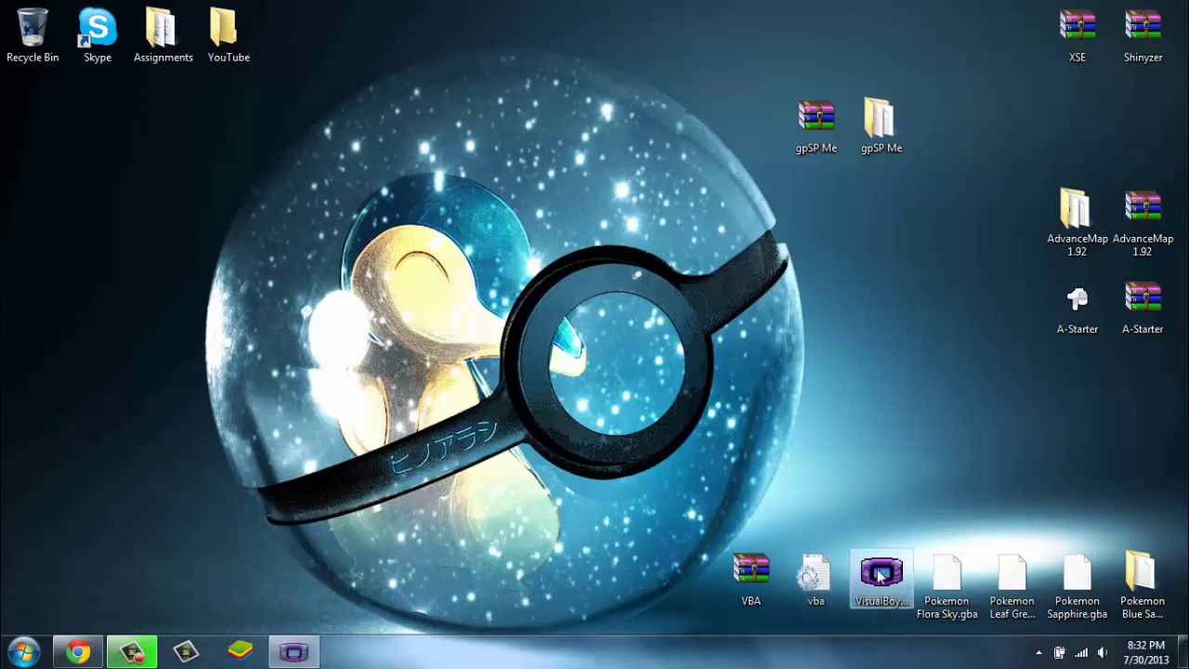
pyautogui.click(257, 35)
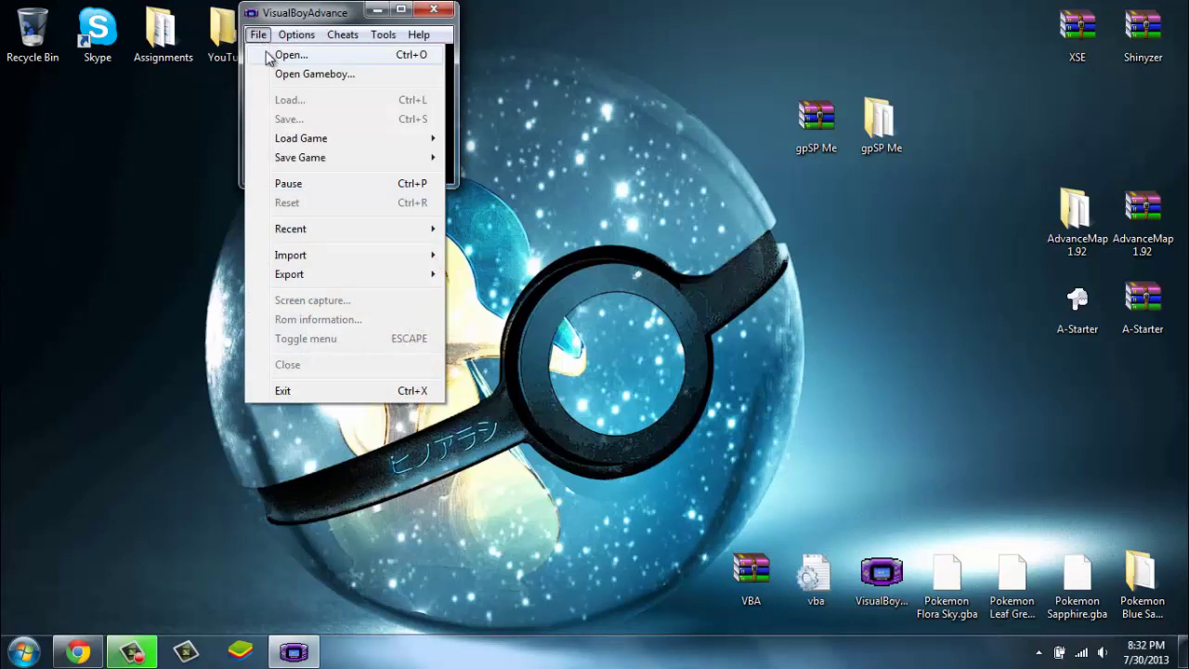
pyautogui.moveTo(312, 141)
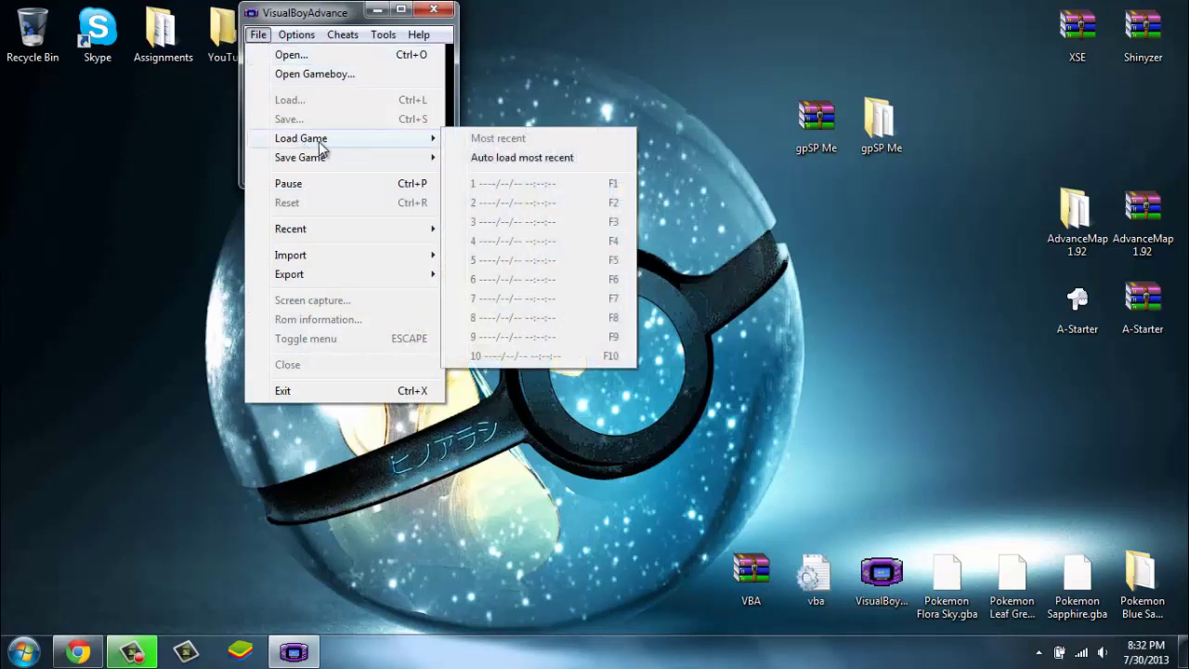
pyautogui.click(299, 57)
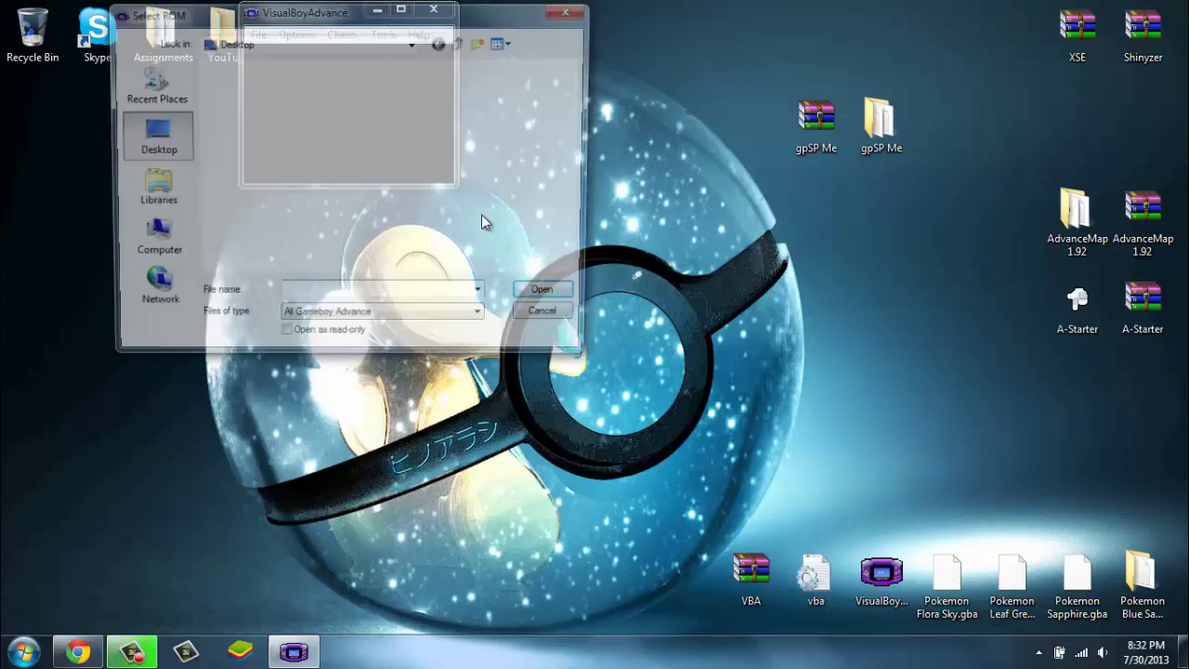
pyautogui.moveTo(576, 124); pyautogui.dragTo(571, 199)
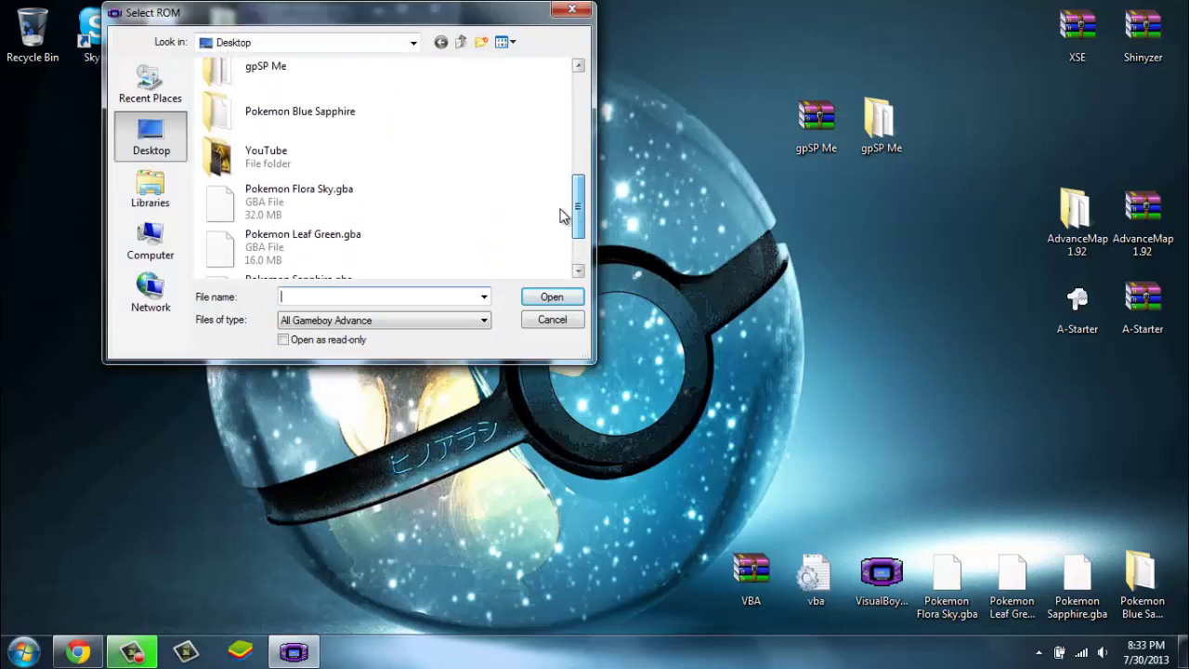
pyautogui.click(273, 122)
pyautogui.doubleClick(272, 122)
pyautogui.doubleClick(263, 89)
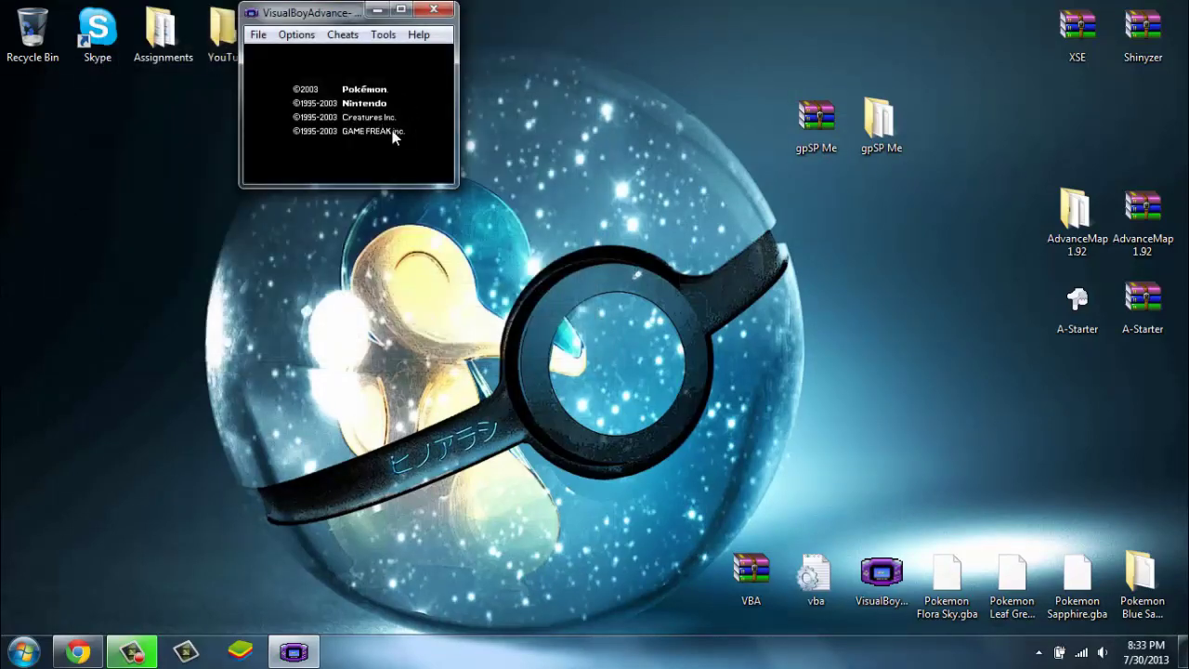
# Advance the game to the Pokemon Sapphire title screen in an enlarged emulator window and close the emulator.
pyautogui.moveTo(464, 185); pyautogui.dragTo(815, 397)
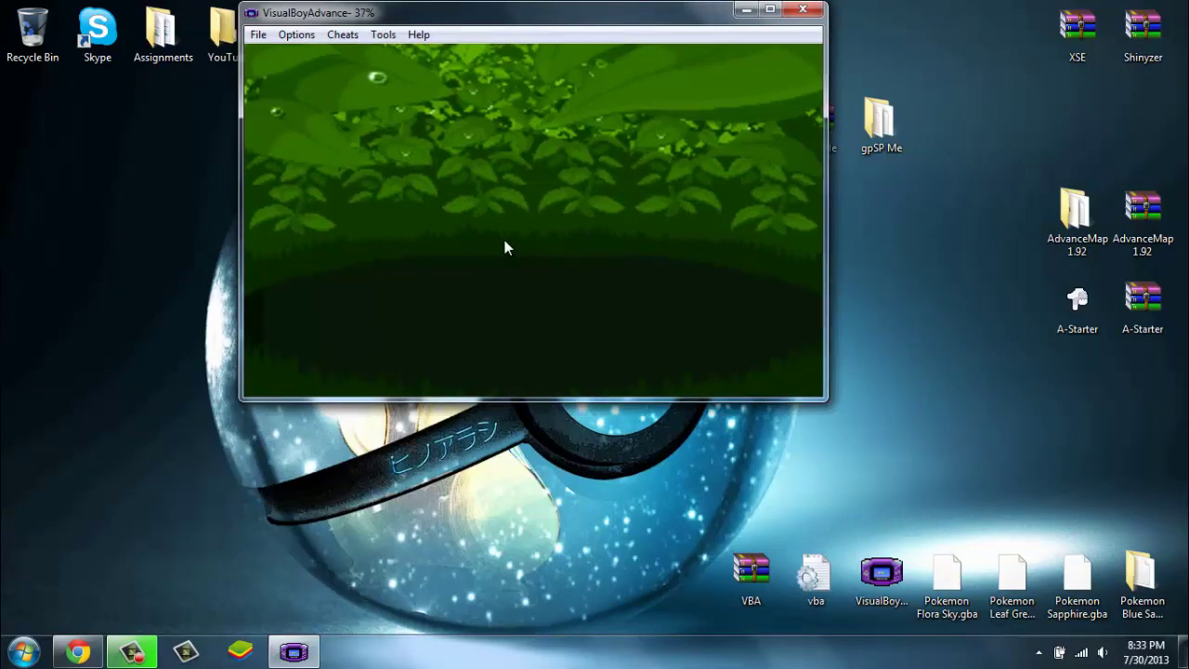
pyautogui.press('Return')
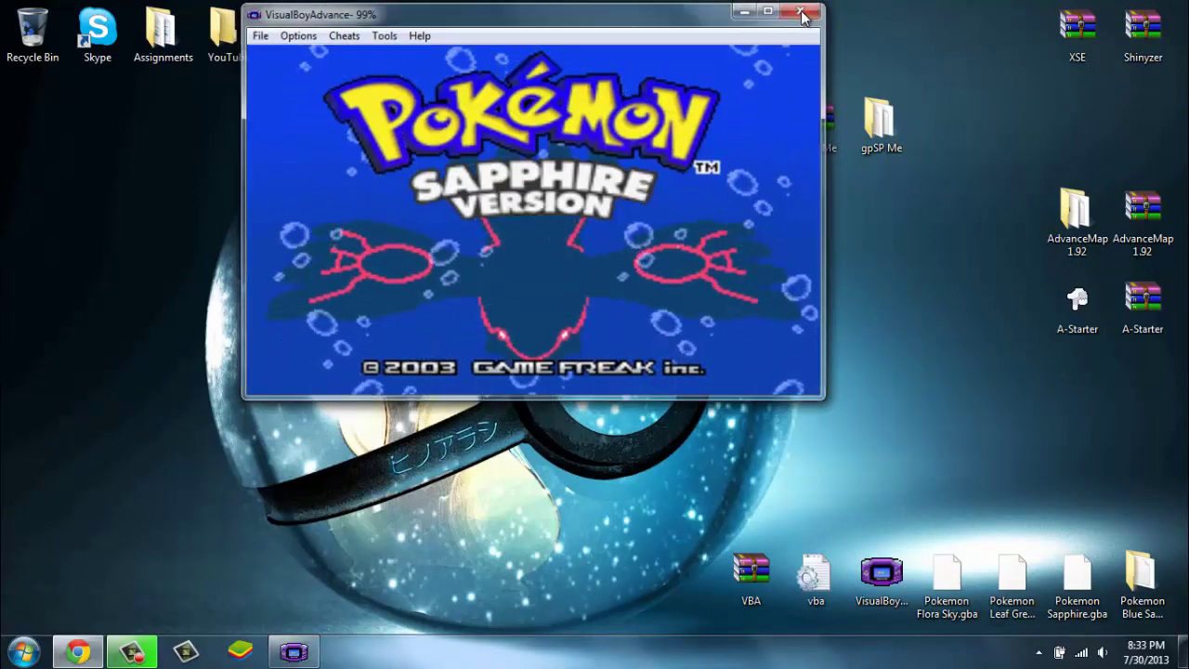
pyautogui.hotkey('alt', 'F4')
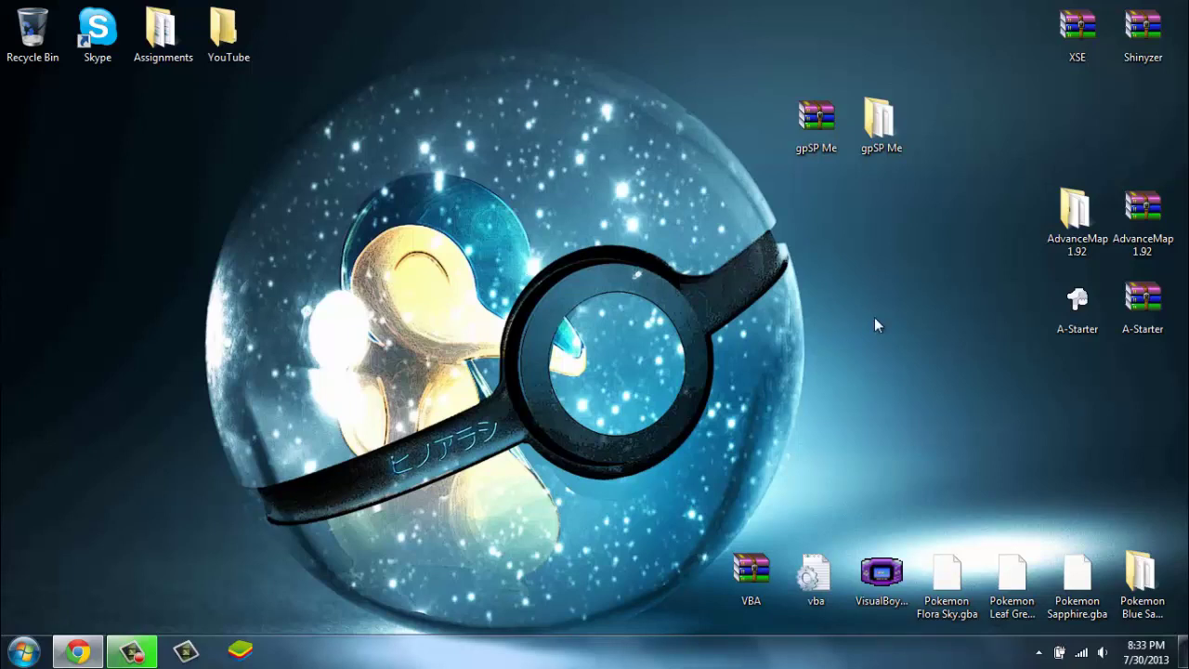
# Open the gpSP Me folder, move its window clear of the desktop ROM files, and examine its EBOOT.PBP file.
pyautogui.click(880, 576)
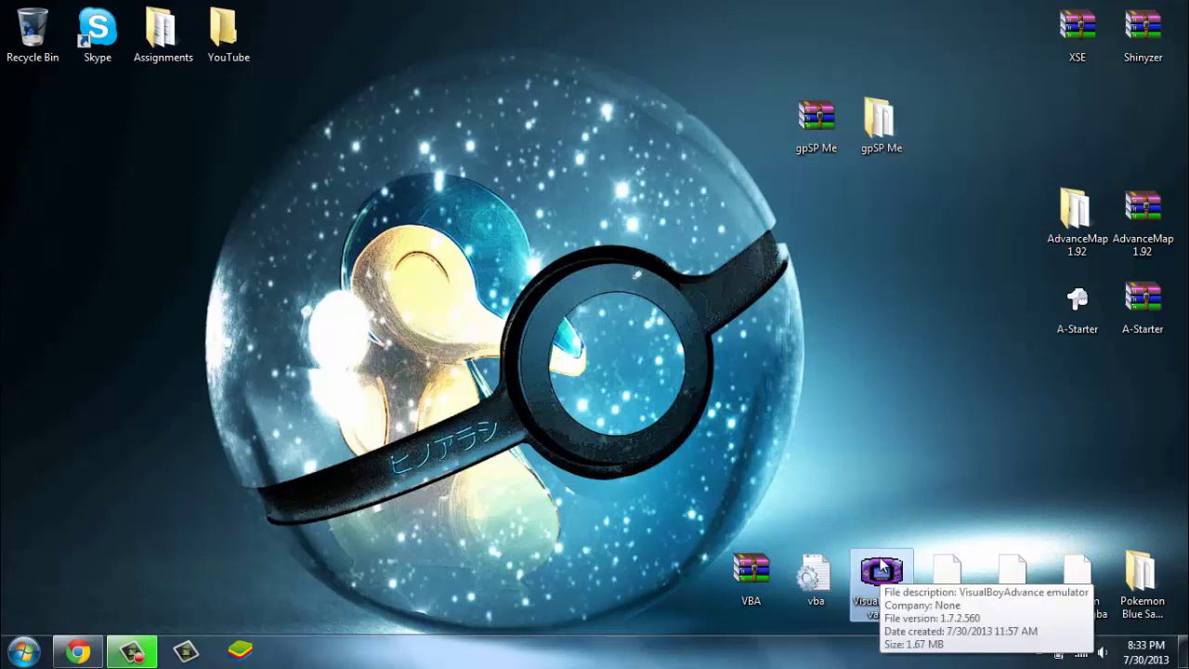
pyautogui.doubleClick(899, 130)
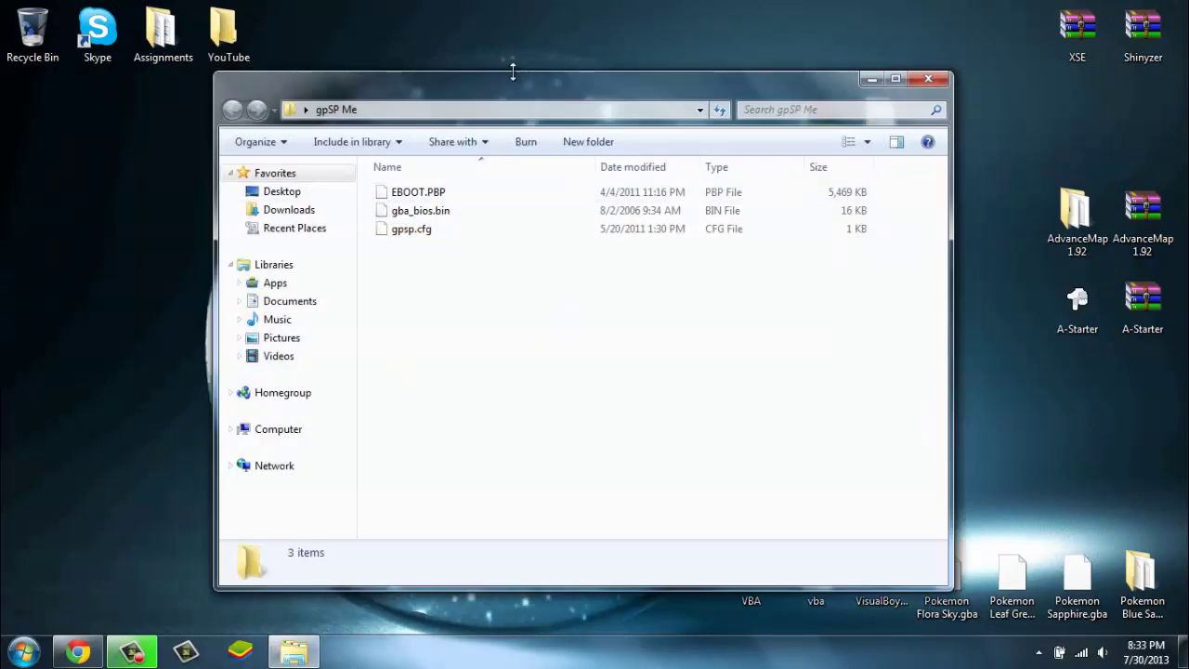
pyautogui.moveTo(510, 88); pyautogui.dragTo(329, 115)
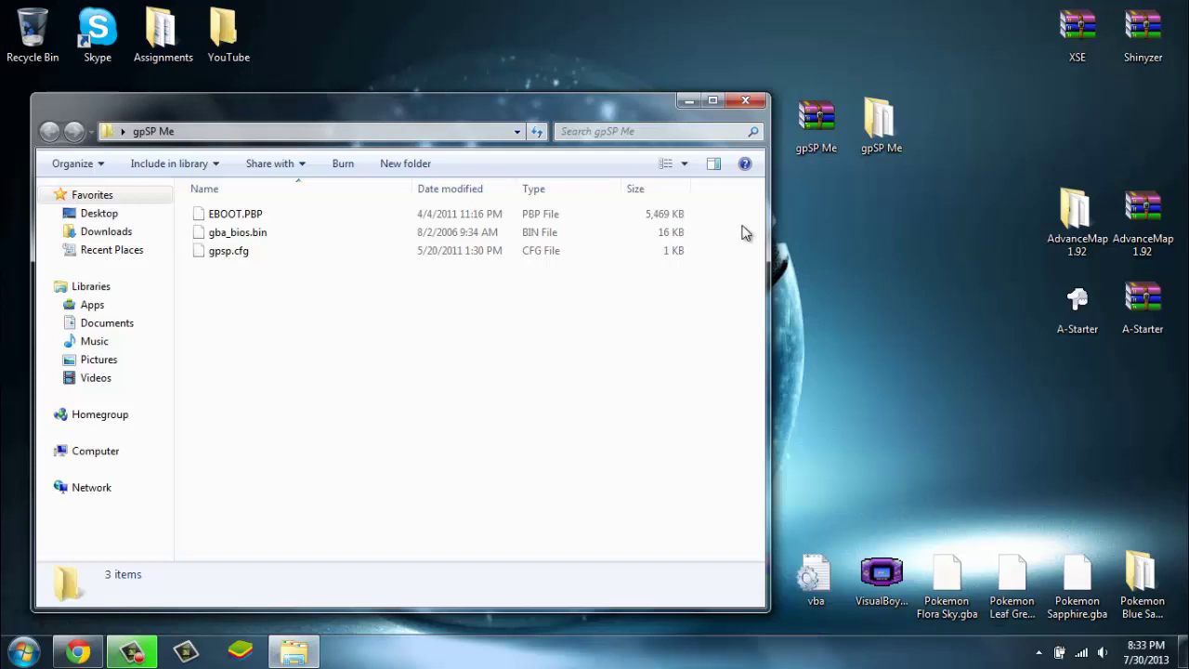
pyautogui.click(900, 275)
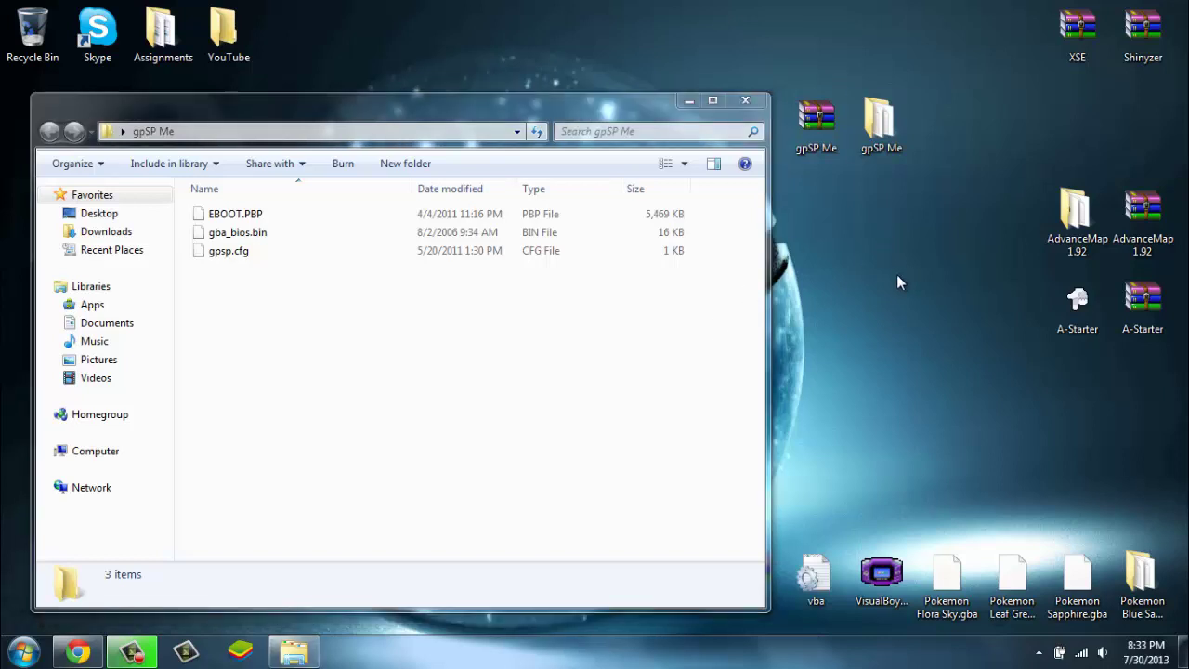
pyautogui.click(284, 285)
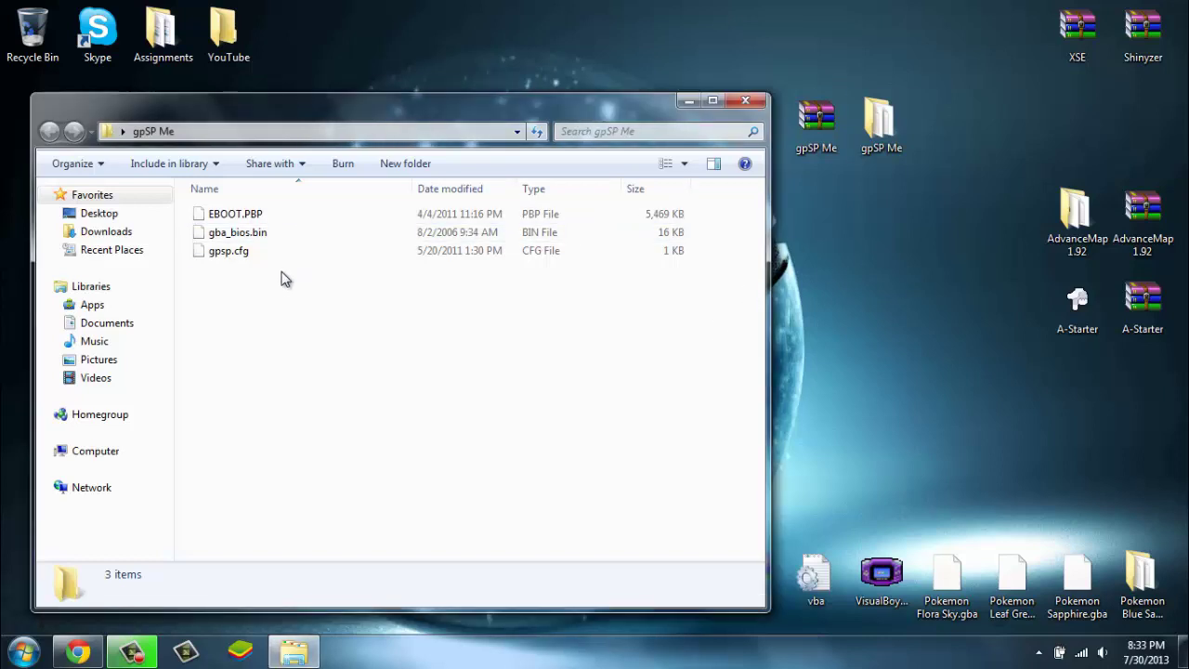
pyautogui.click(202, 235)
pyautogui.click(257, 221)
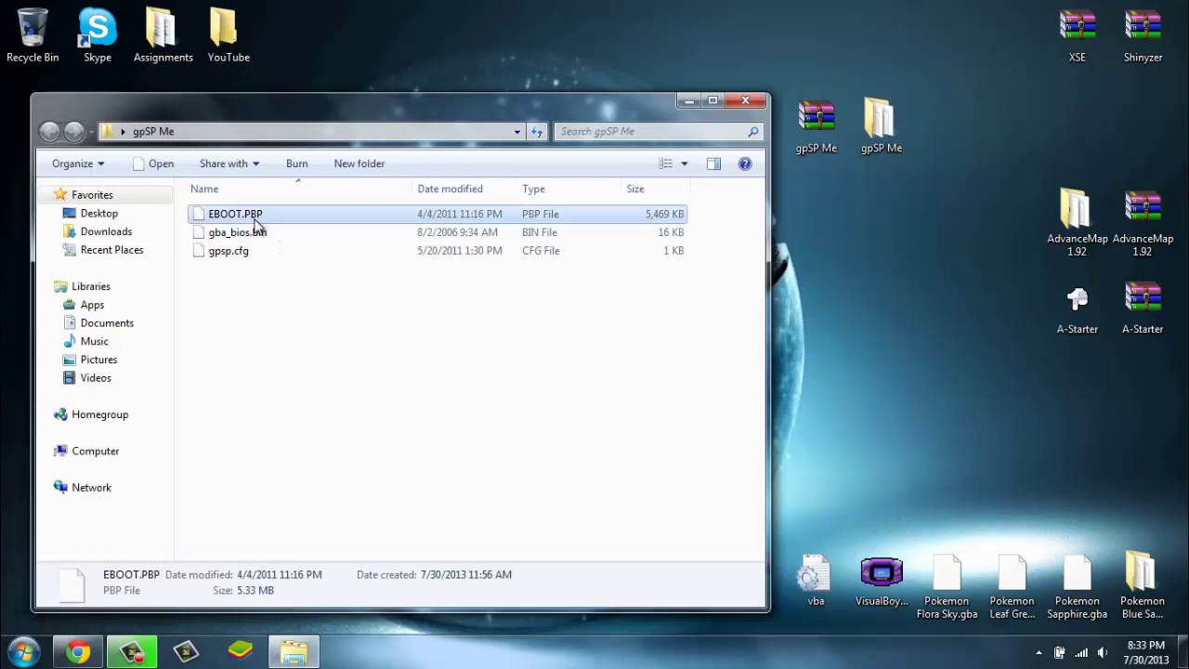
pyautogui.click(271, 302)
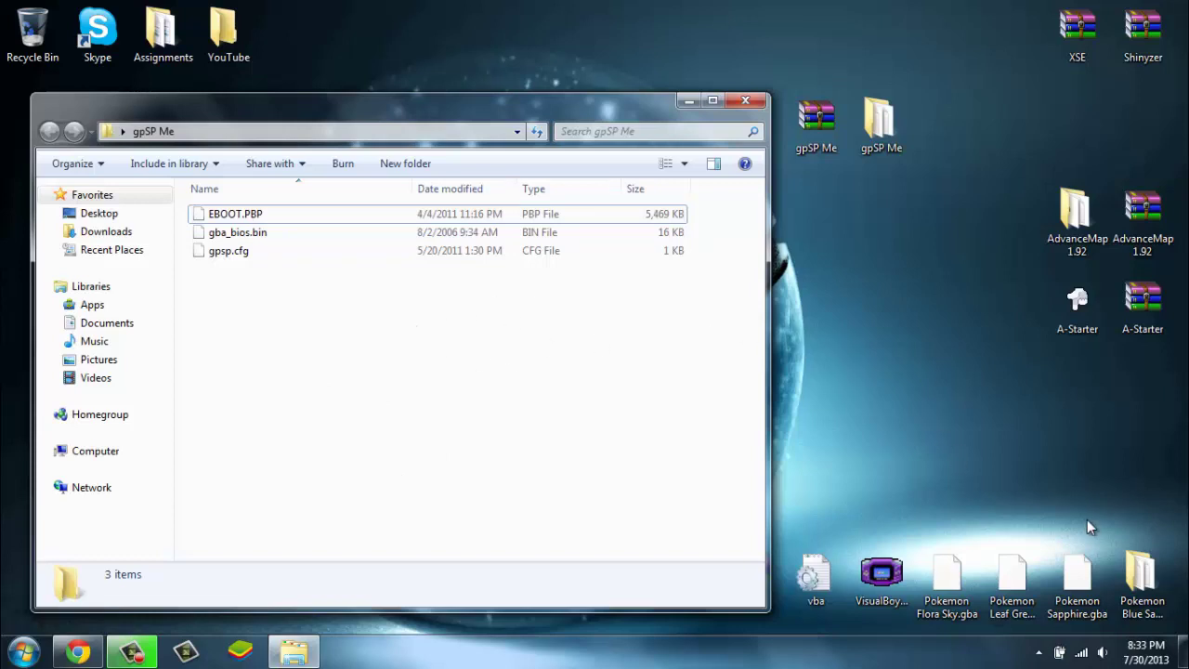
# Copy the Pokemon Flora Sky, Leaf Green and Sapphire .gba files from the desktop into the gpSP Me folder and close the folder.
pyautogui.moveTo(926, 522); pyautogui.dragTo(1094, 581)
pyautogui.rightClick(1094, 583)
pyautogui.click(984, 484)
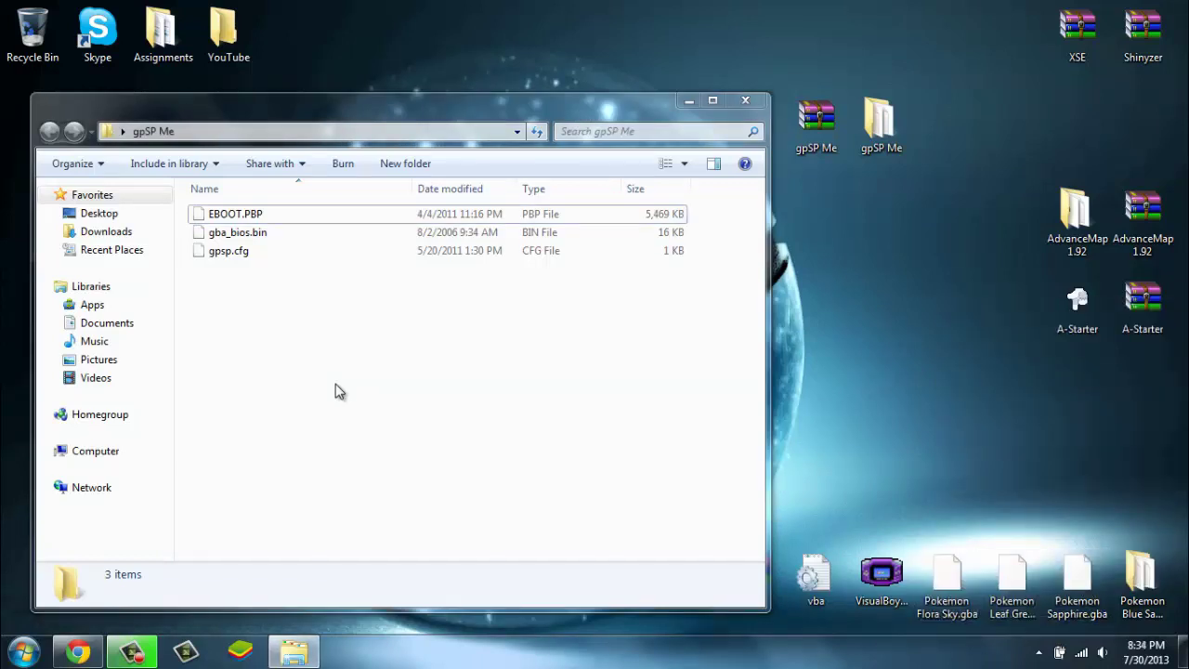
pyautogui.rightClick(337, 393)
pyautogui.click(363, 501)
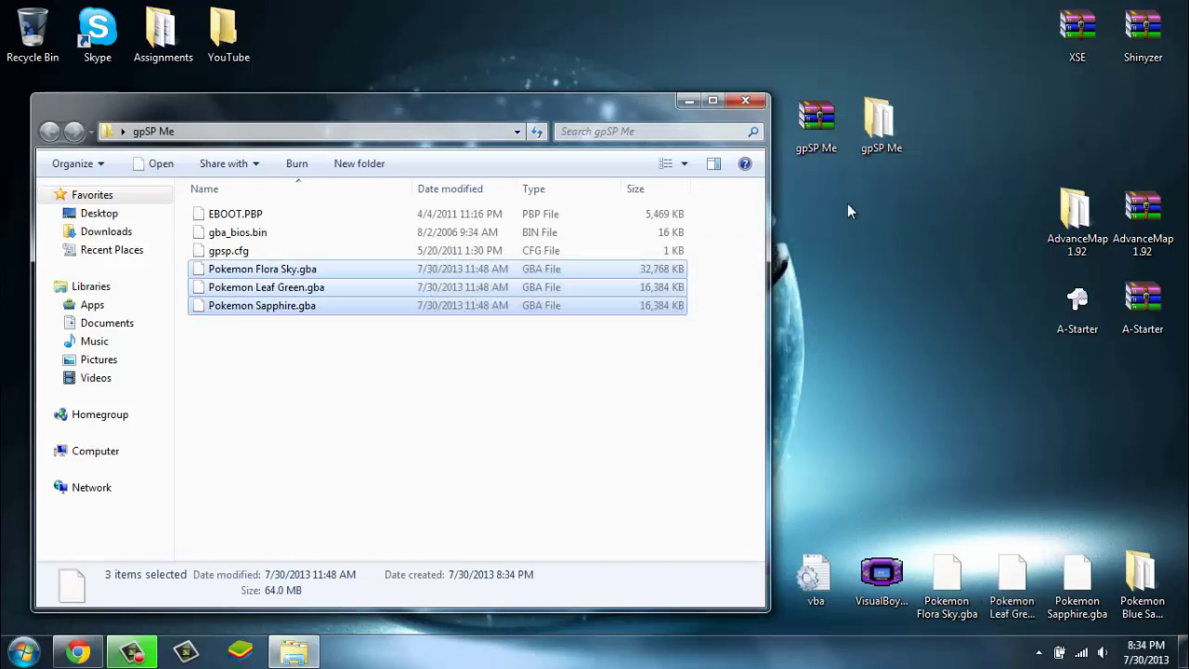
pyautogui.click(257, 217)
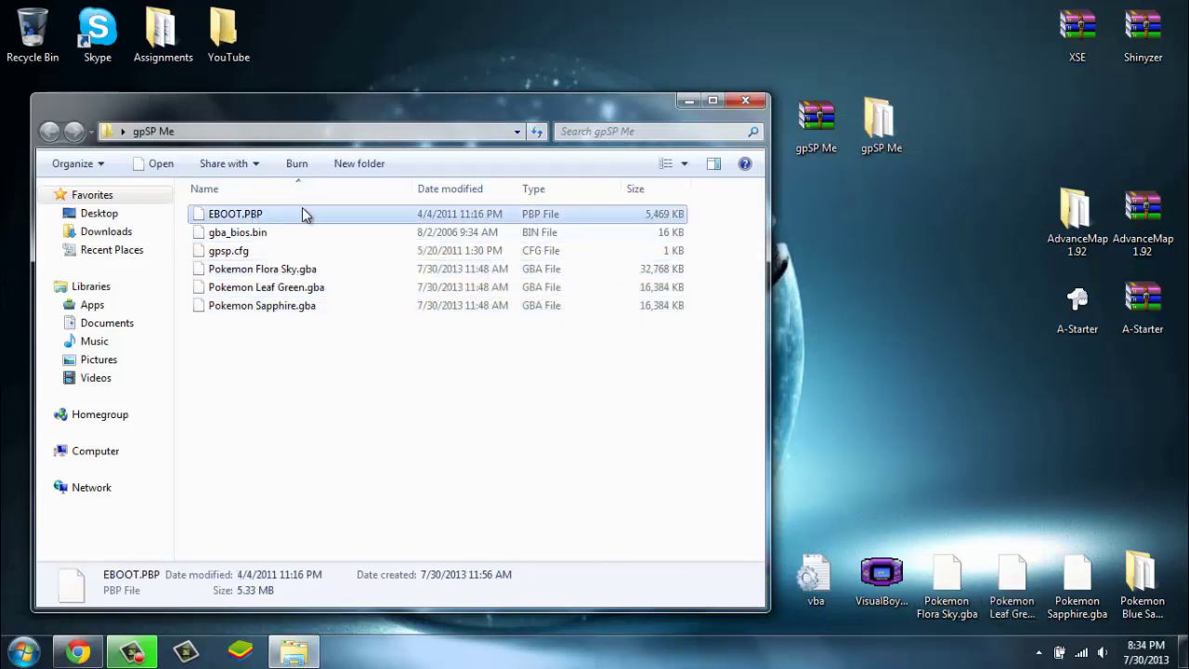
pyautogui.click(760, 99)
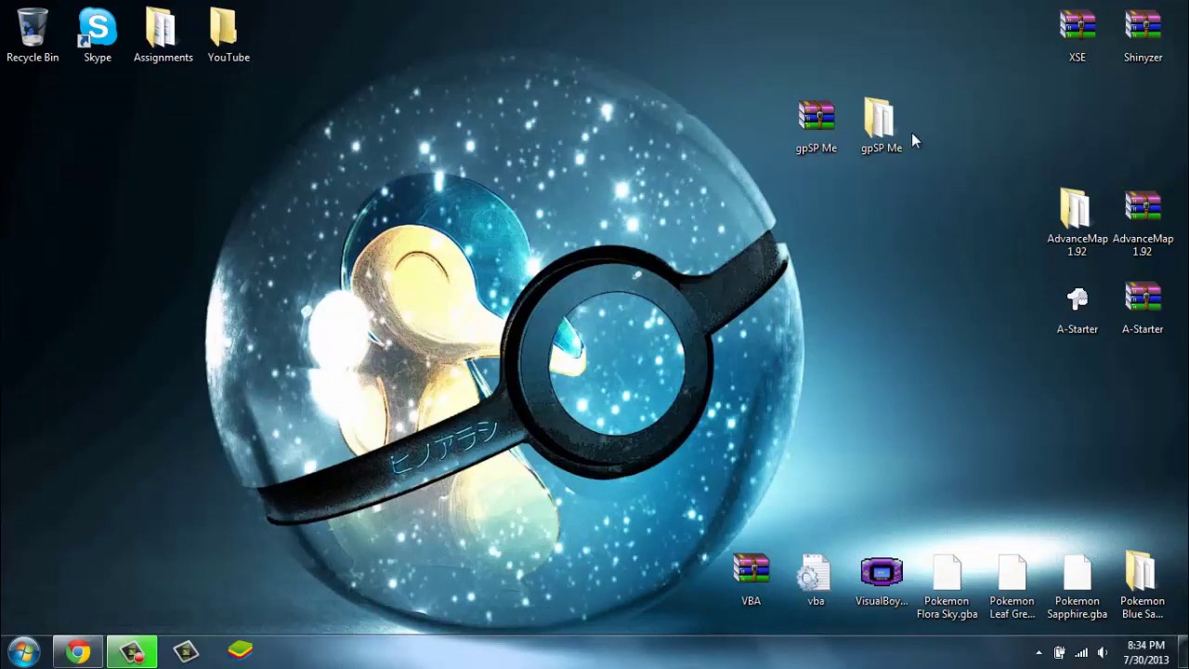
# Select the XSE and Shinyzer archives together on the desktop.
pyautogui.moveTo(697, 21); pyautogui.dragTo(727, 326)
pyautogui.moveTo(982, 198); pyautogui.dragTo(977, 308)
pyautogui.moveTo(1023, 18); pyautogui.dragTo(1175, 55)
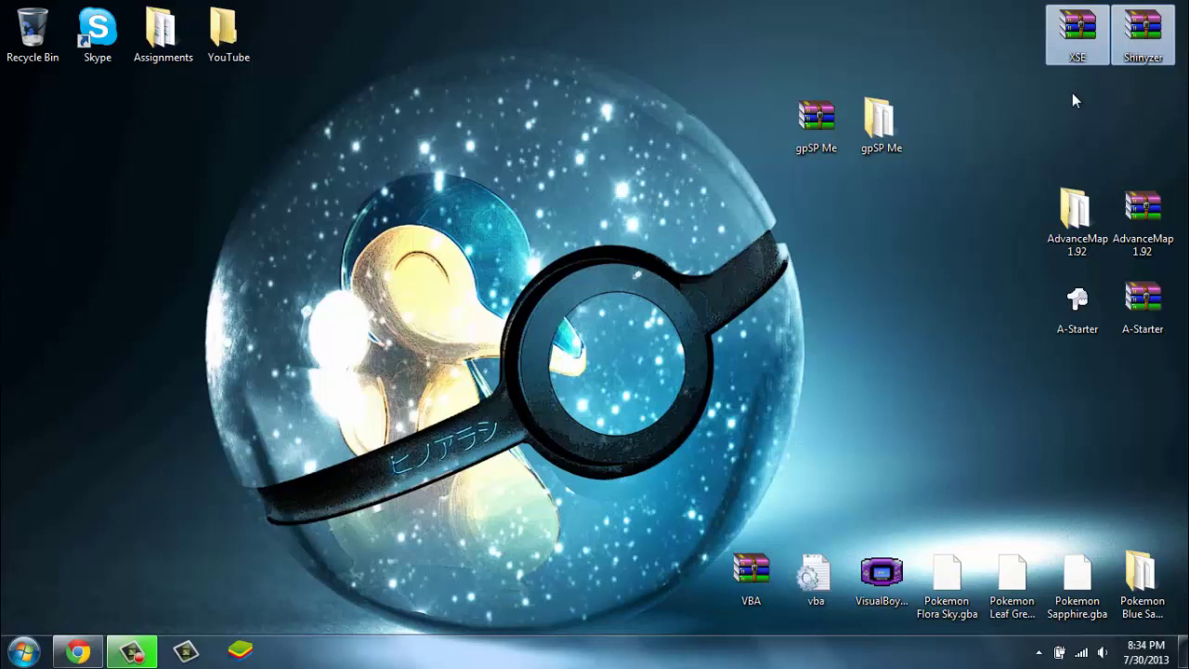
# Open the XSE archive, examine the files inside its XSE folder, and close the archive.
pyautogui.click(989, 62)
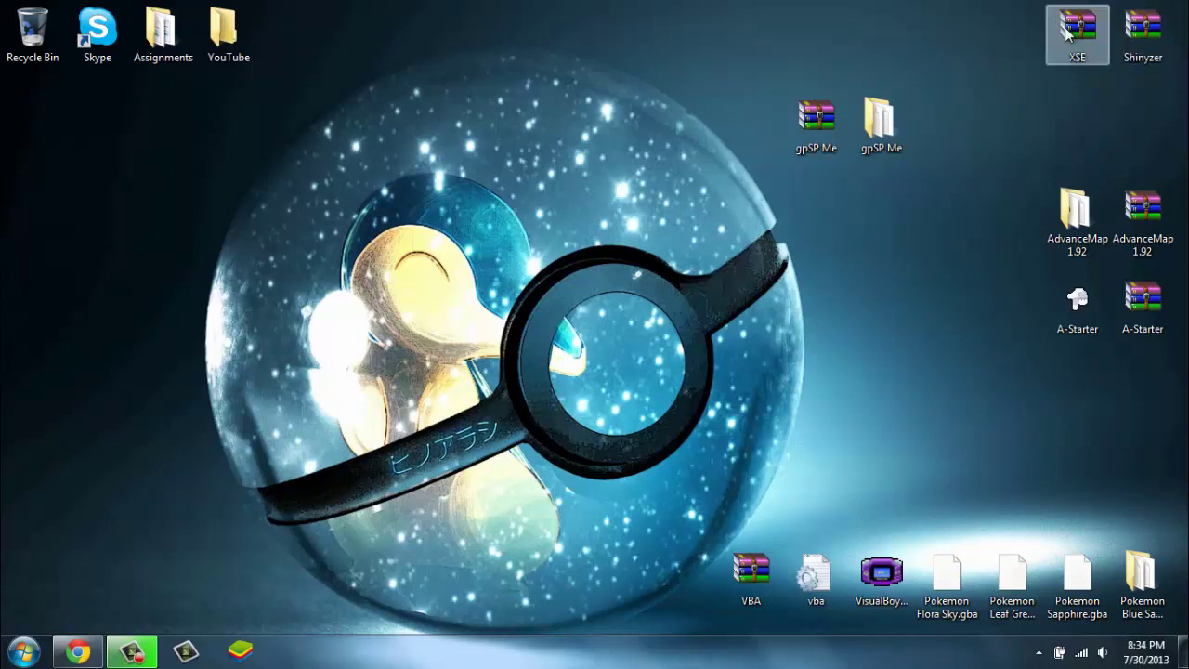
pyautogui.click(1142, 33)
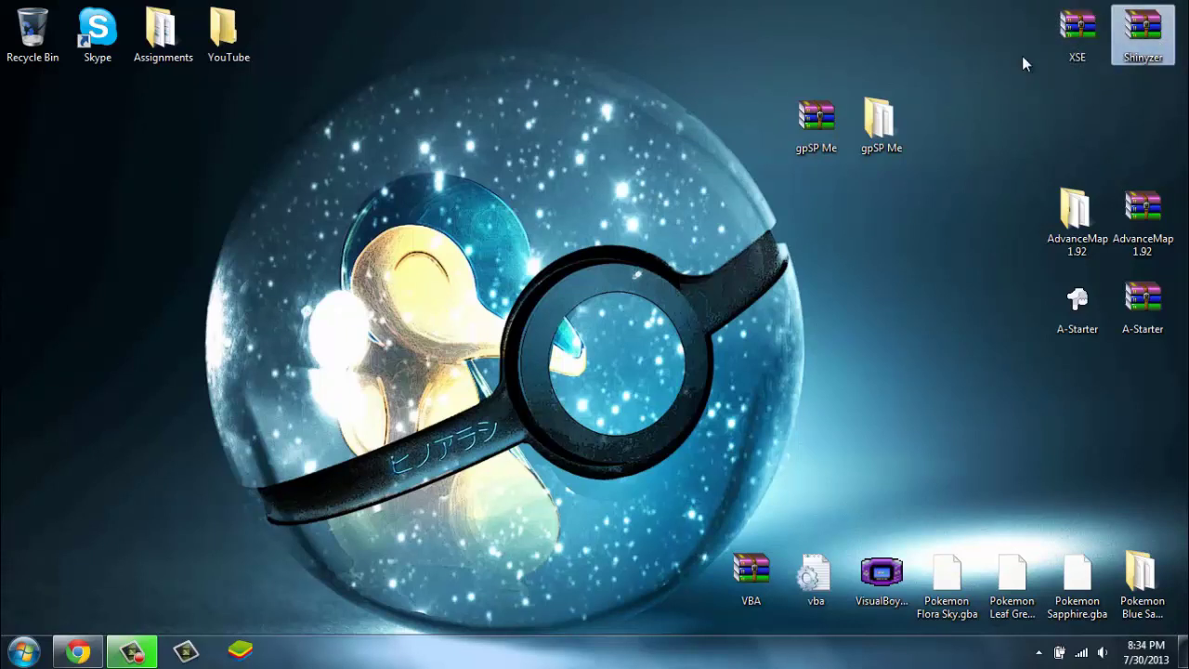
pyautogui.click(1022, 63)
pyautogui.click(1082, 28)
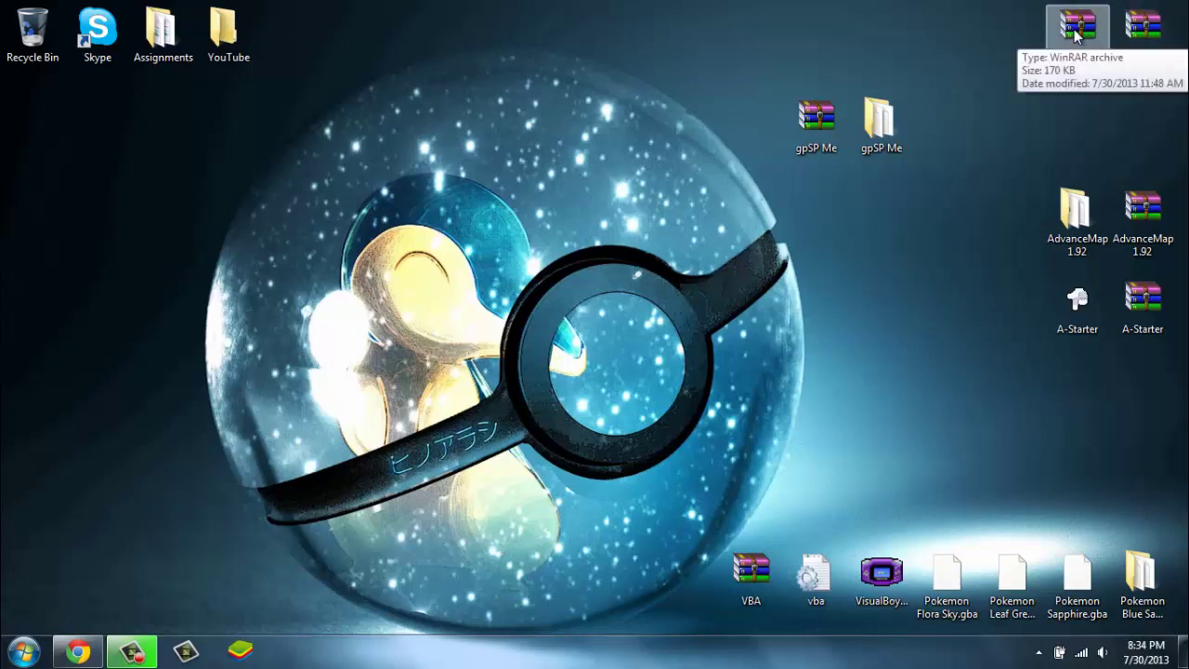
pyautogui.doubleClick(1063, 33)
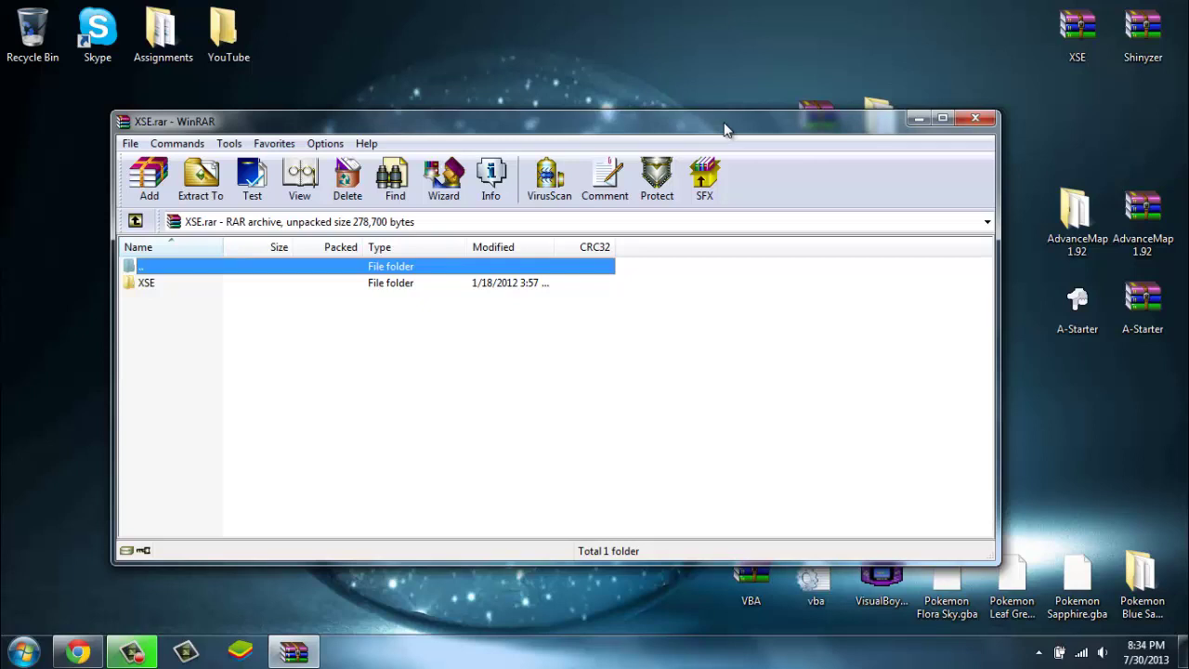
pyautogui.doubleClick(152, 284)
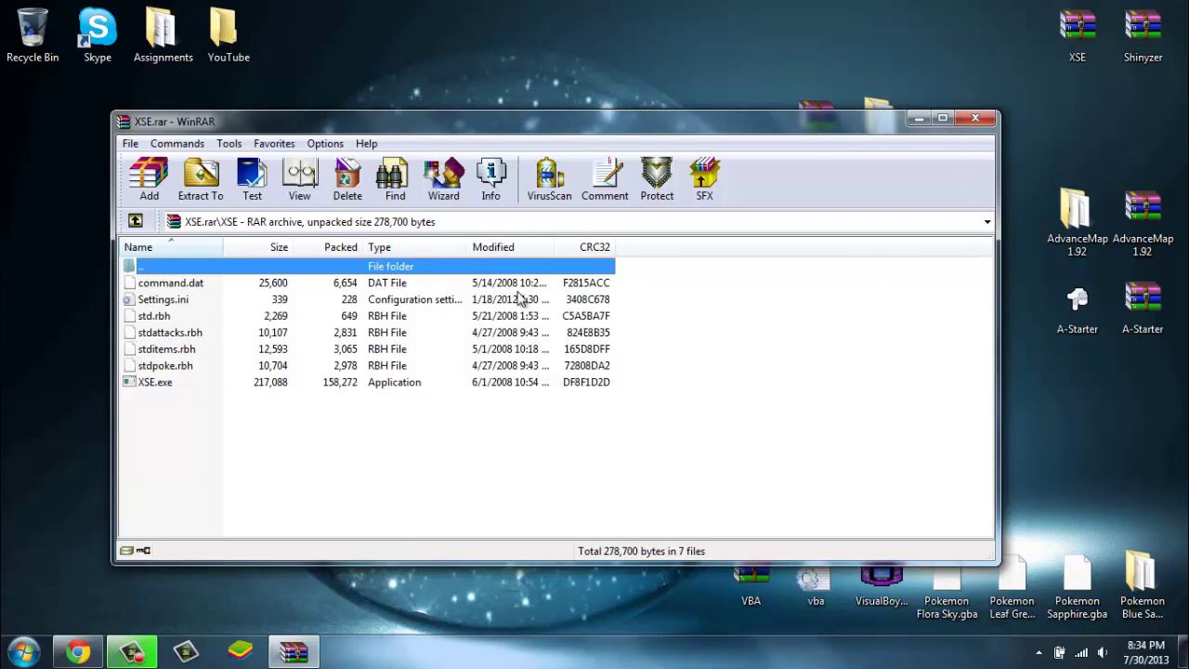
pyautogui.click(976, 119)
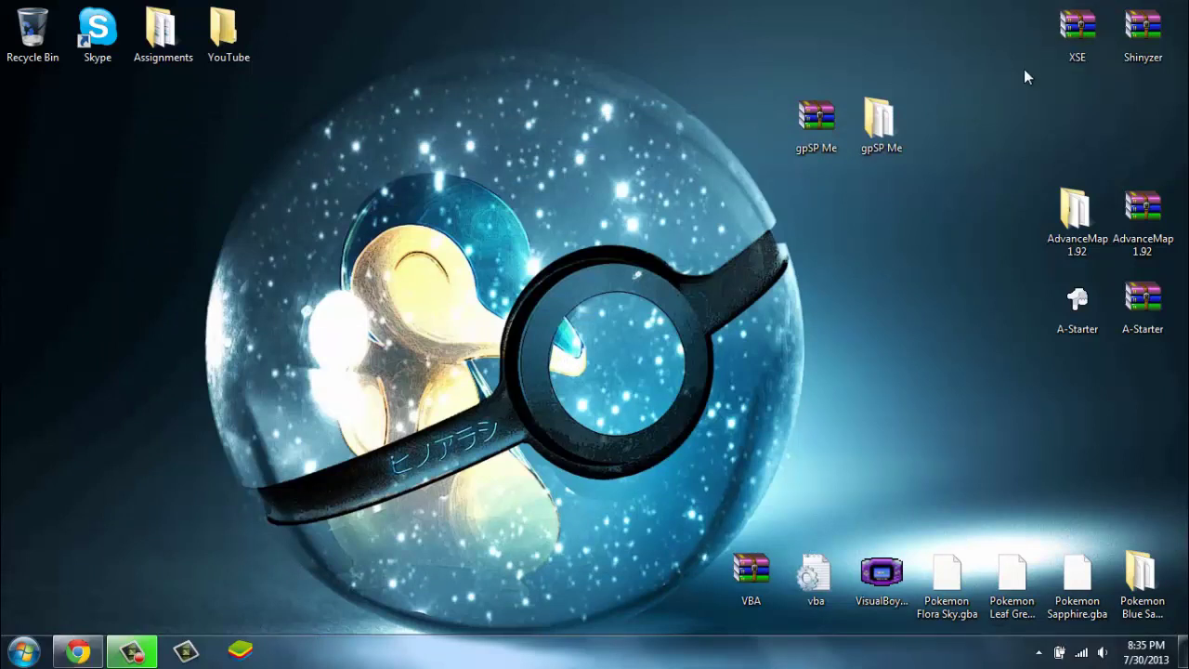
# Open the Shinyzer archive, check the application file it contains, and close the archive.
pyautogui.doubleClick(1141, 46)
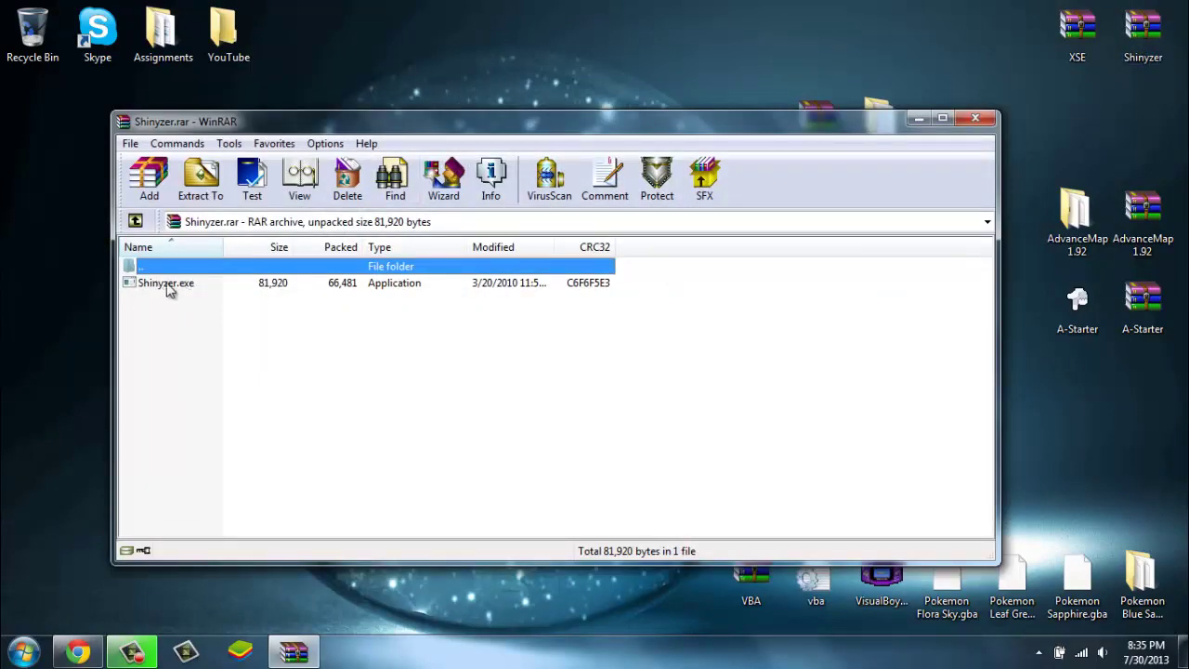
pyautogui.click(976, 118)
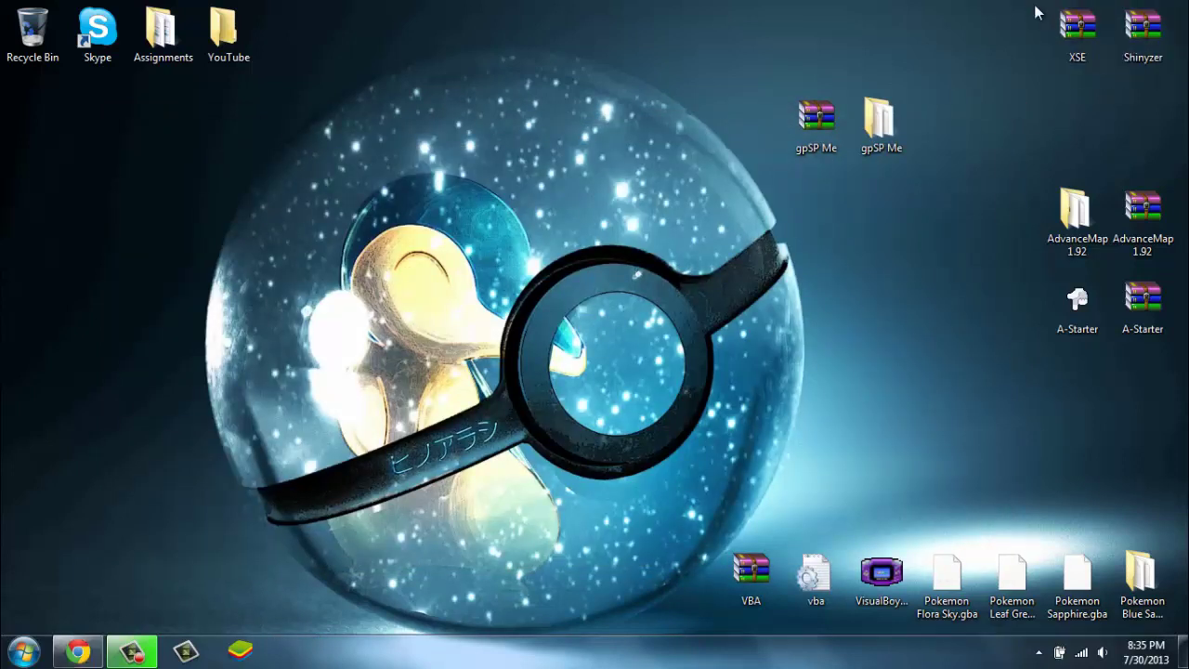
pyautogui.moveTo(1033, 5); pyautogui.dragTo(1186, 63)
pyautogui.click(948, 114)
pyautogui.moveTo(986, 522); pyautogui.dragTo(1077, 606)
pyautogui.moveTo(825, 355); pyautogui.dragTo(995, 299)
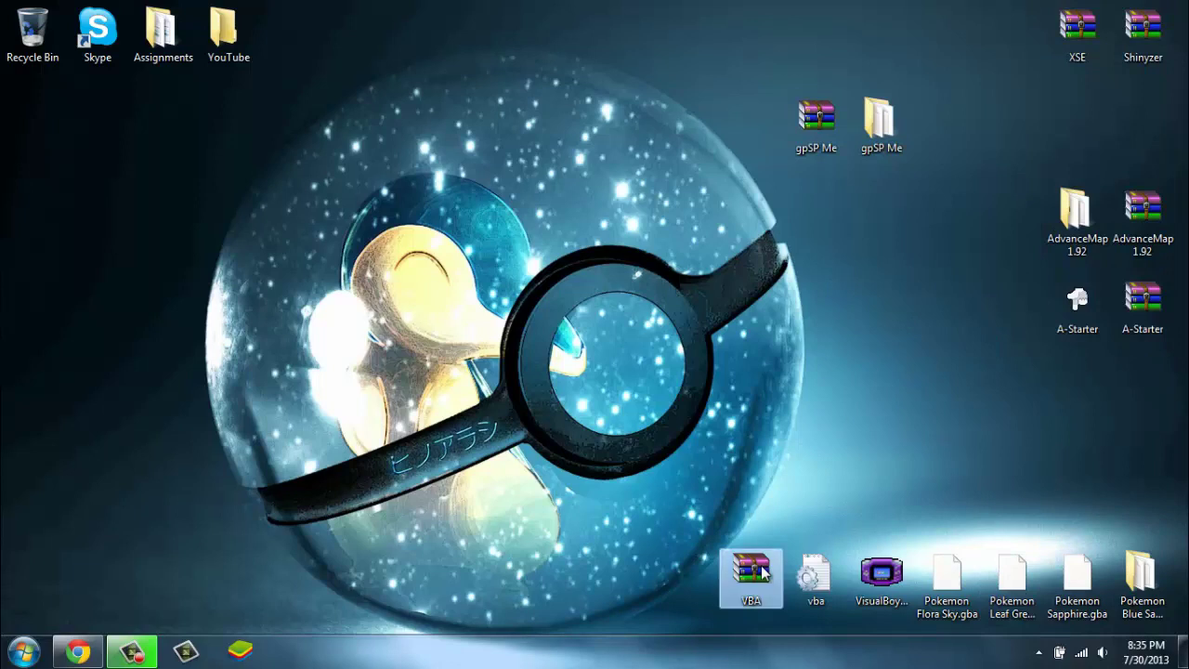
pyautogui.click(746, 574)
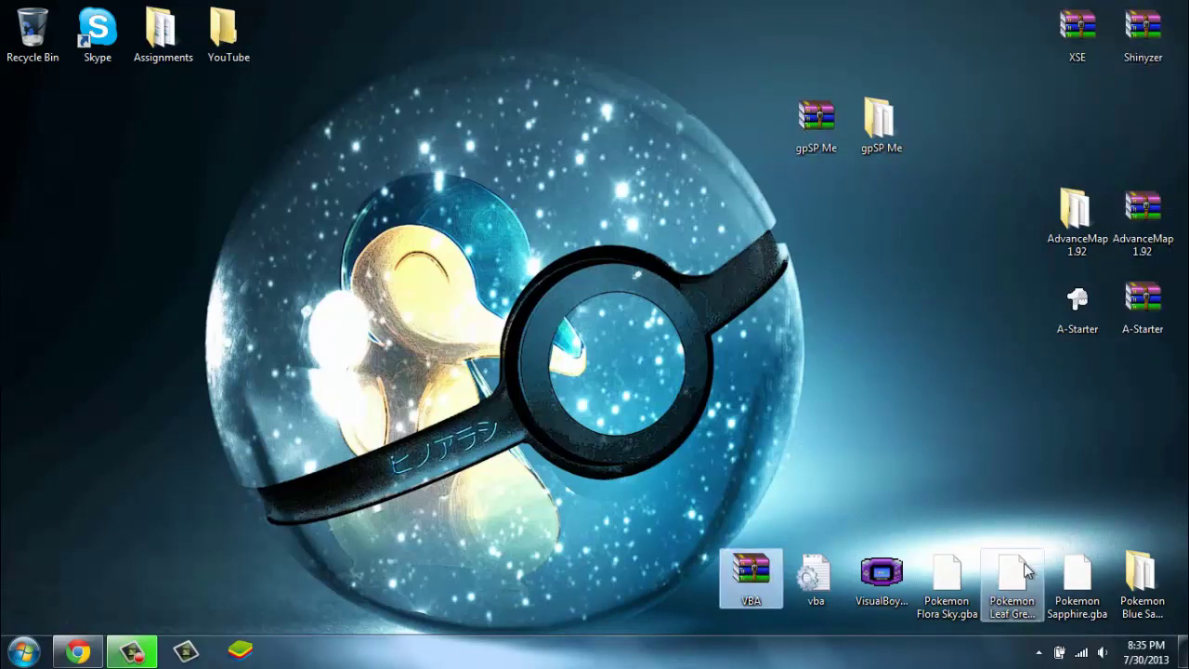
pyautogui.click(1015, 414)
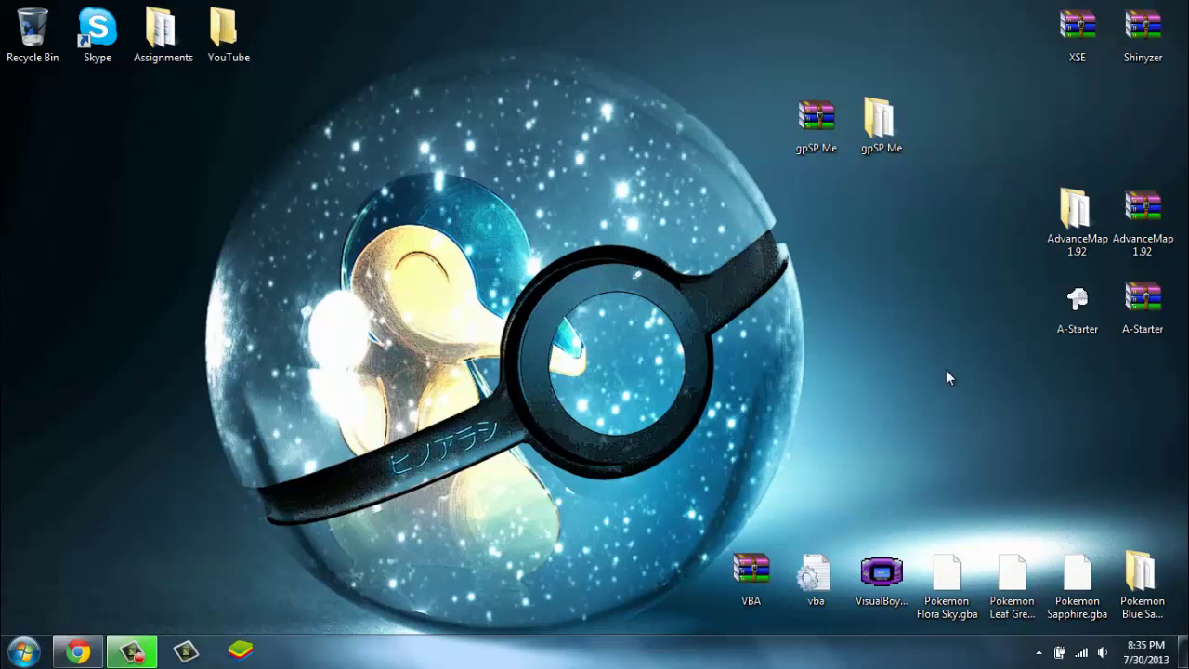
pyautogui.moveTo(990, 504); pyautogui.dragTo(1101, 548)
pyautogui.click(881, 574)
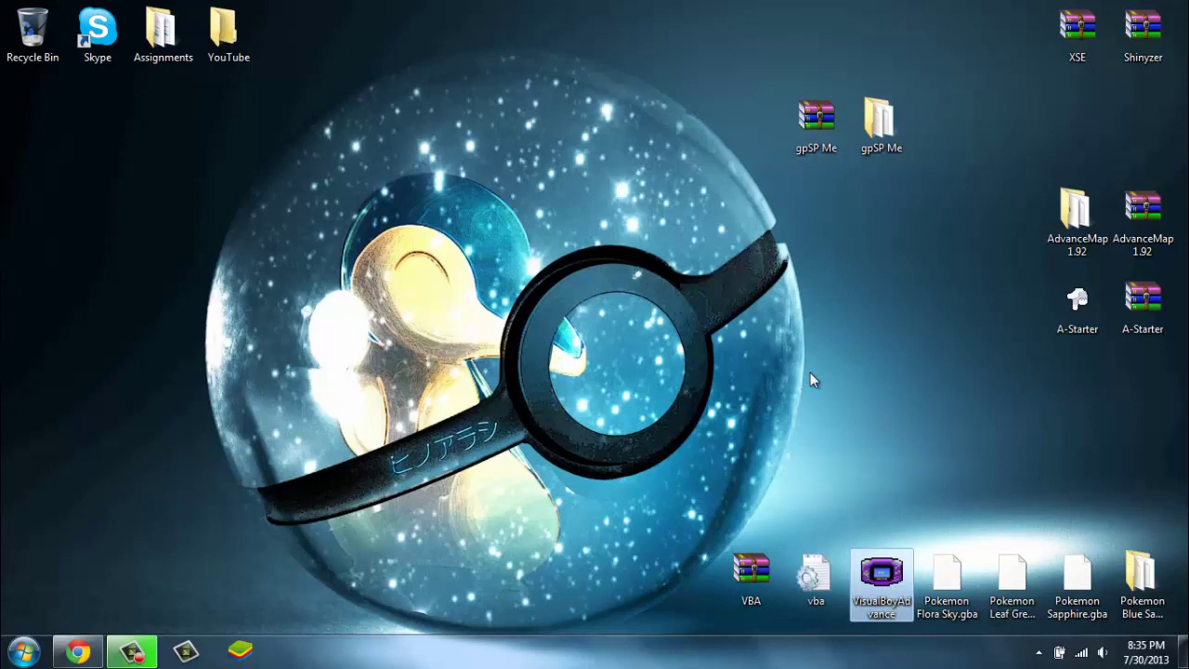
pyautogui.click(930, 325)
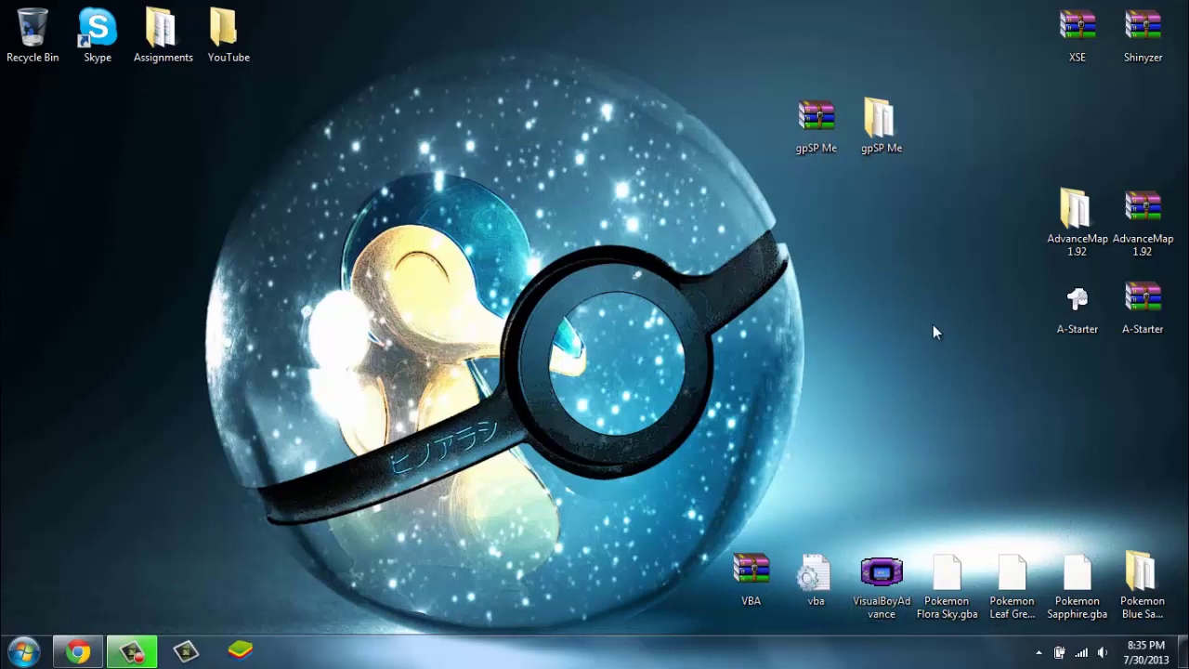
pyautogui.moveTo(685, 12); pyautogui.dragTo(647, 434)
pyautogui.moveTo(1006, 208); pyautogui.dragTo(1169, 334)
pyautogui.moveTo(1078, 276); pyautogui.dragTo(1004, 300)
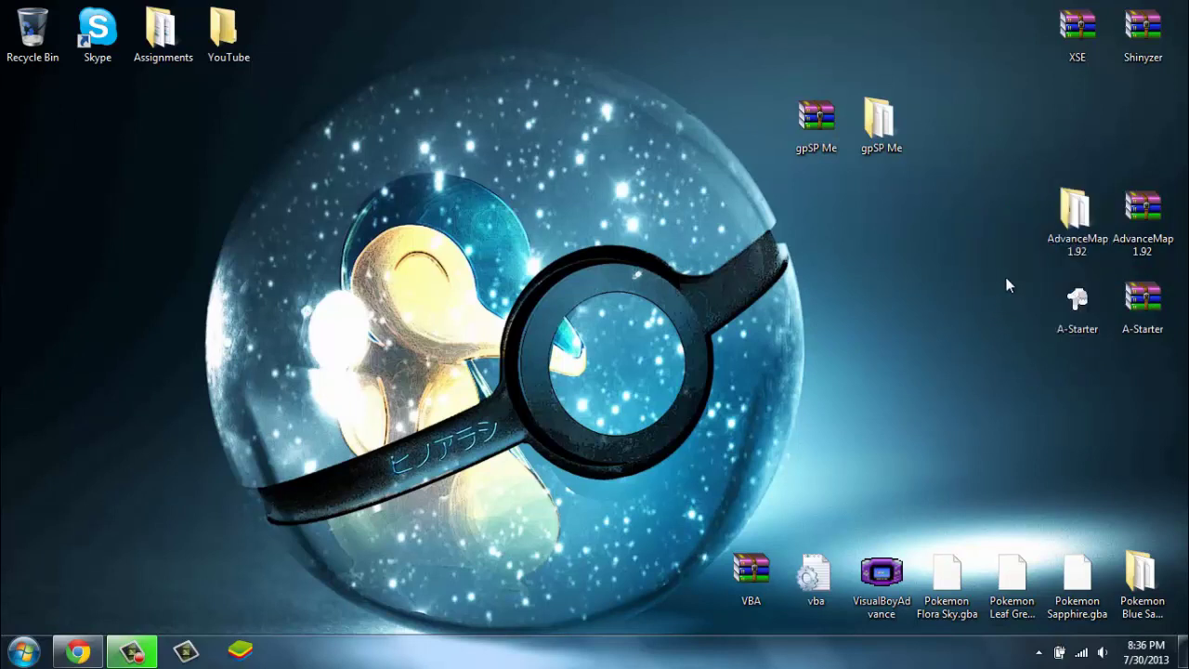